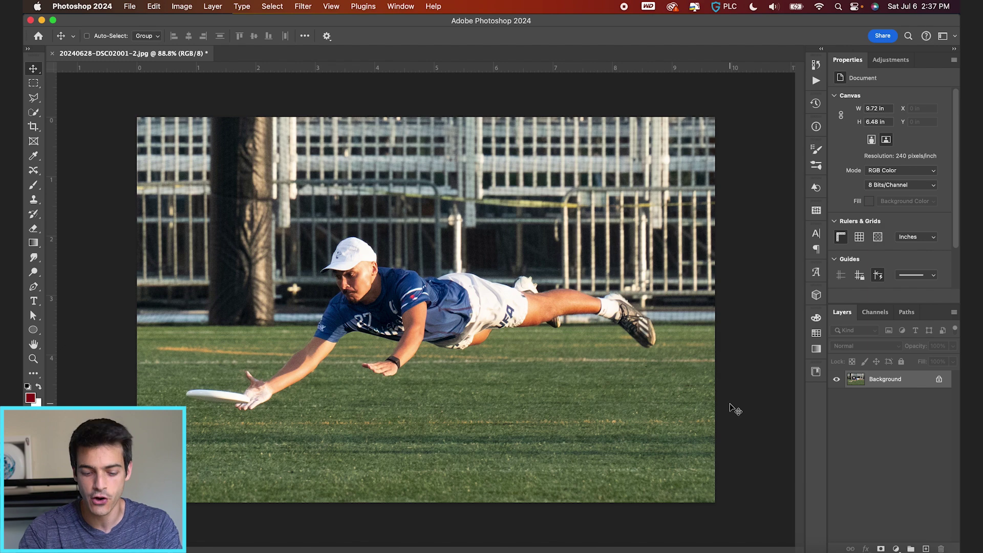
Step: Duplicate the photo to Layer 1, confirm the 2333 × 1555 px image size, and select Layer 1
key(super+j)
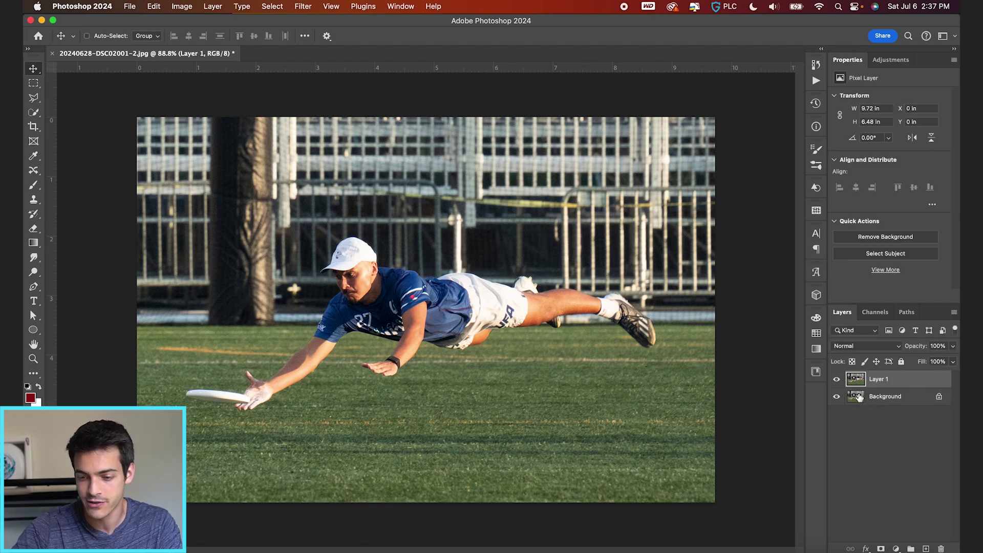
click(859, 399)
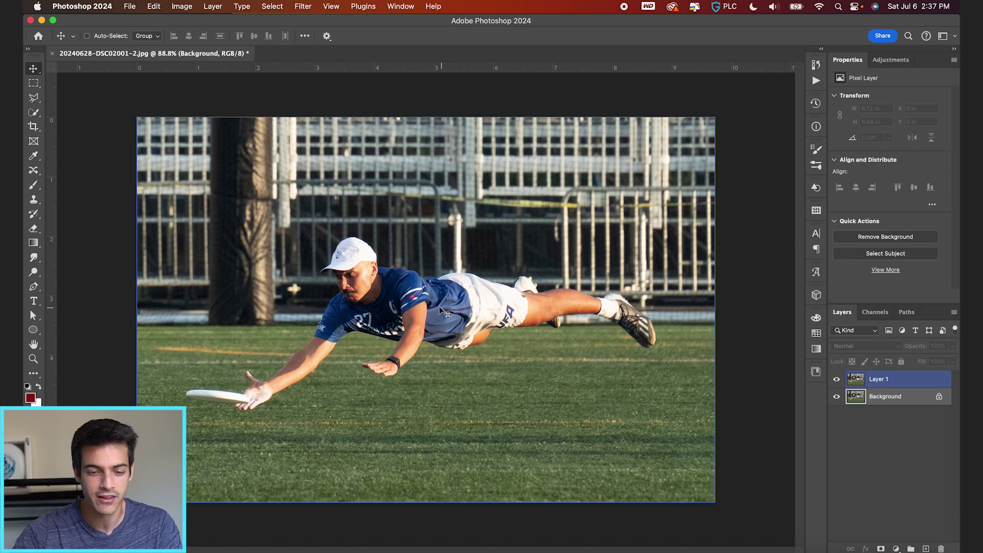
click(182, 6)
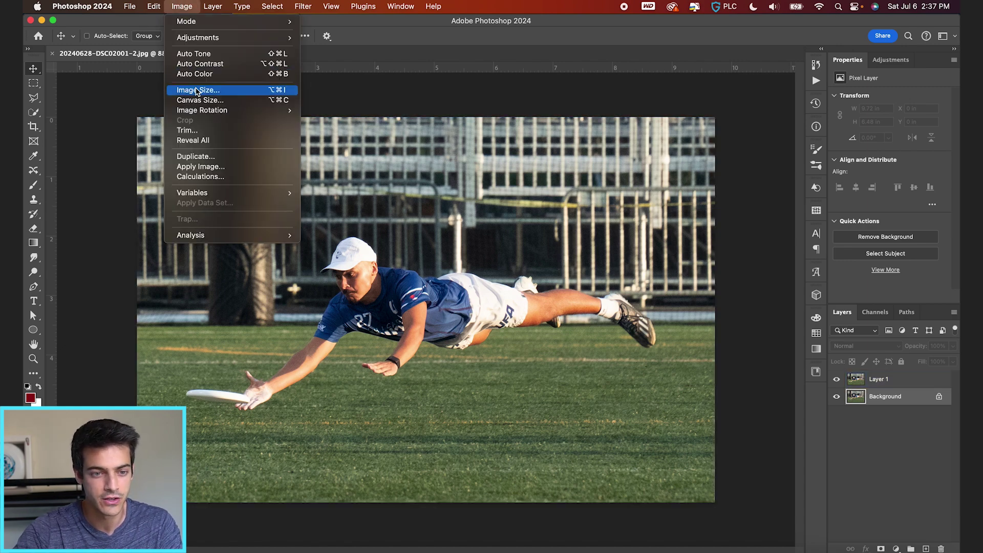
click(198, 90)
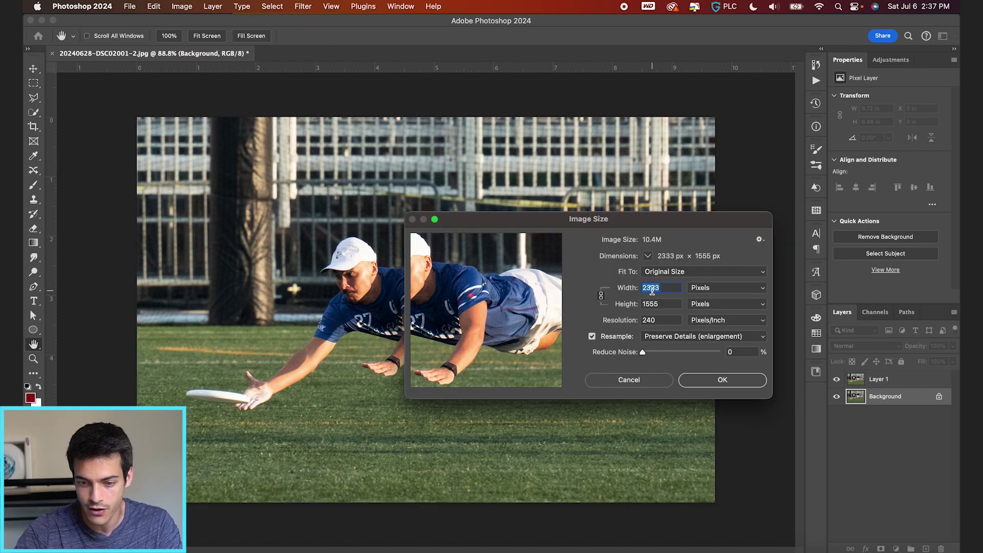
click(636, 383)
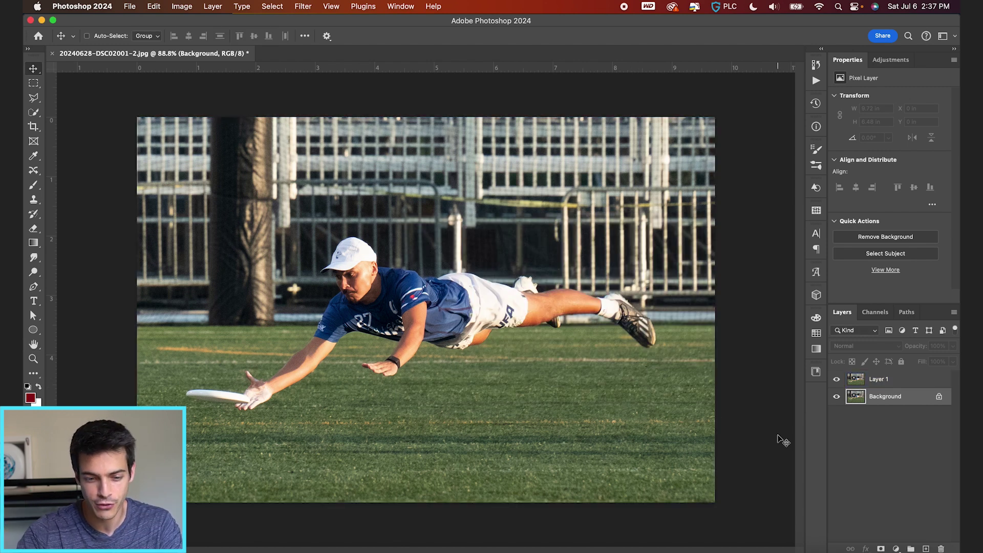
click(861, 381)
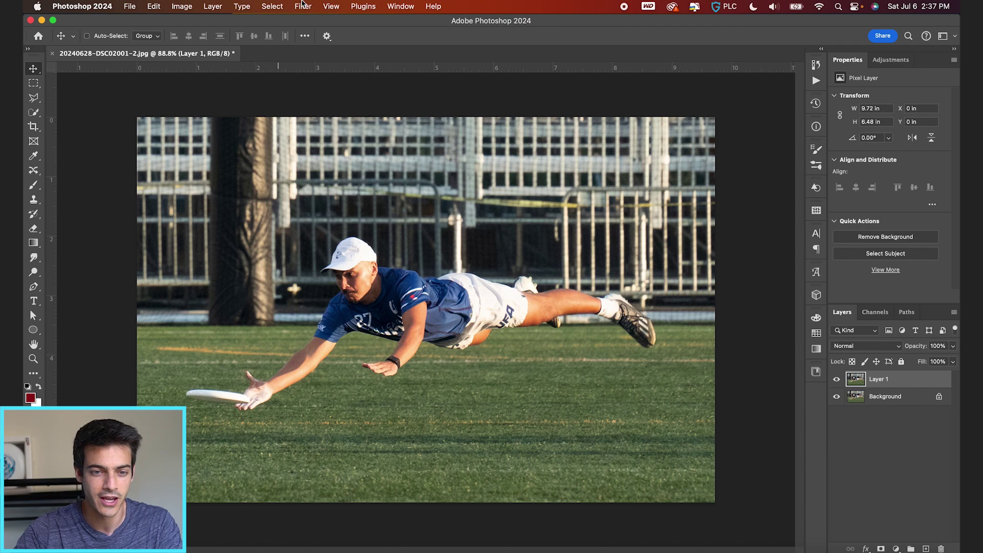
click(303, 6)
Step: Convert Layer 1 for Smart Filters and open it in the Camera Raw Filter
click(319, 38)
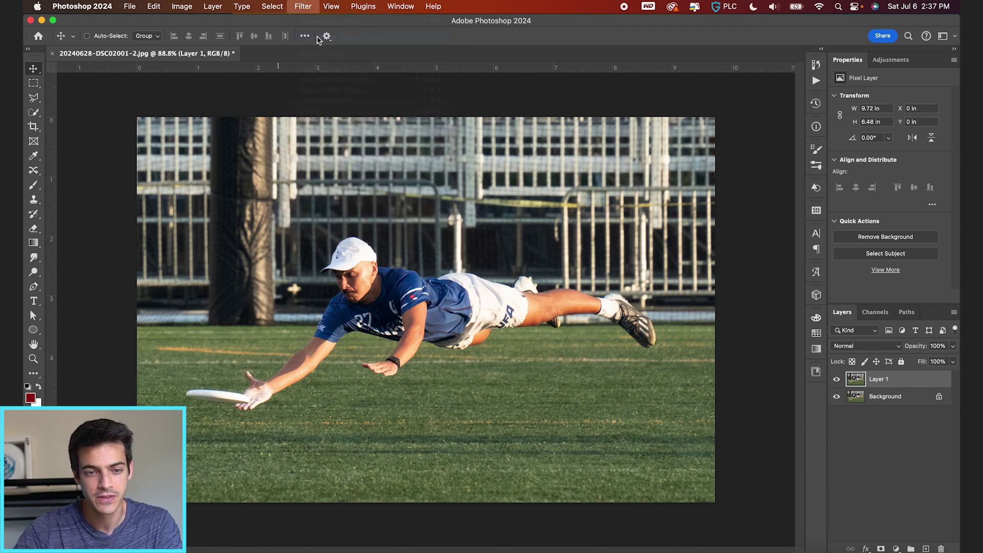
click(302, 6)
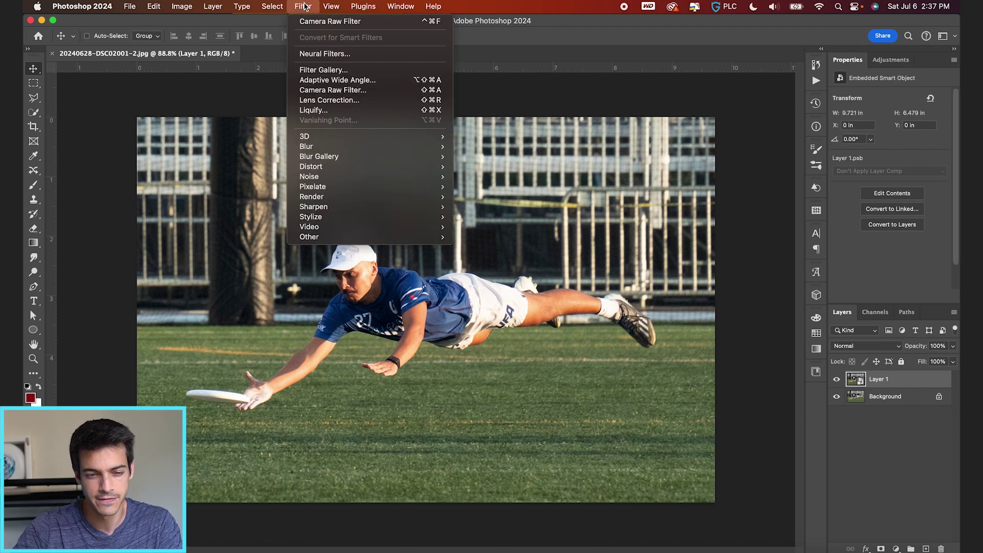
click(326, 24)
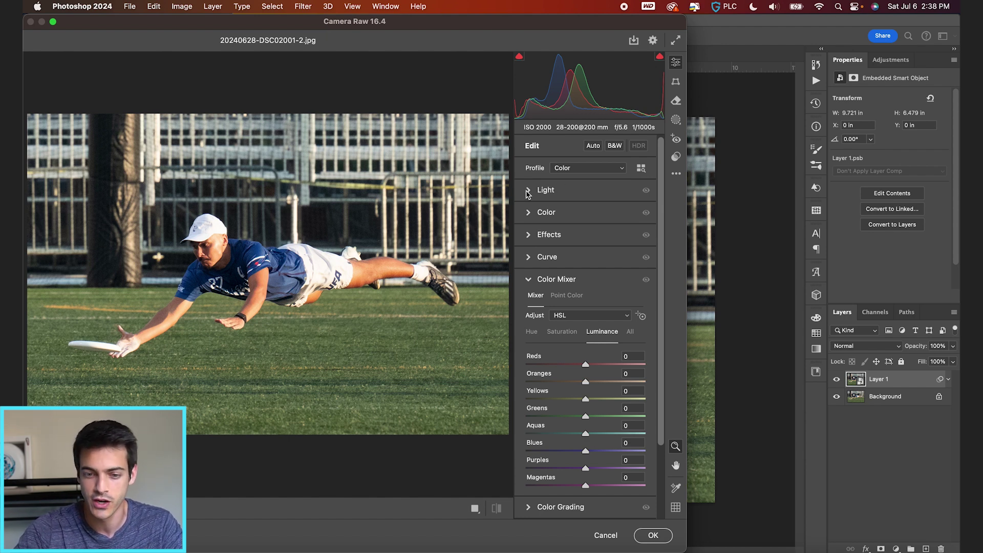
click(556, 189)
Step: Set Light to Contrast +16, Shadows +82, Highlights -49, Whites +25, Blacks -9, Exposure +0.05
drag(587, 234, 560, 251)
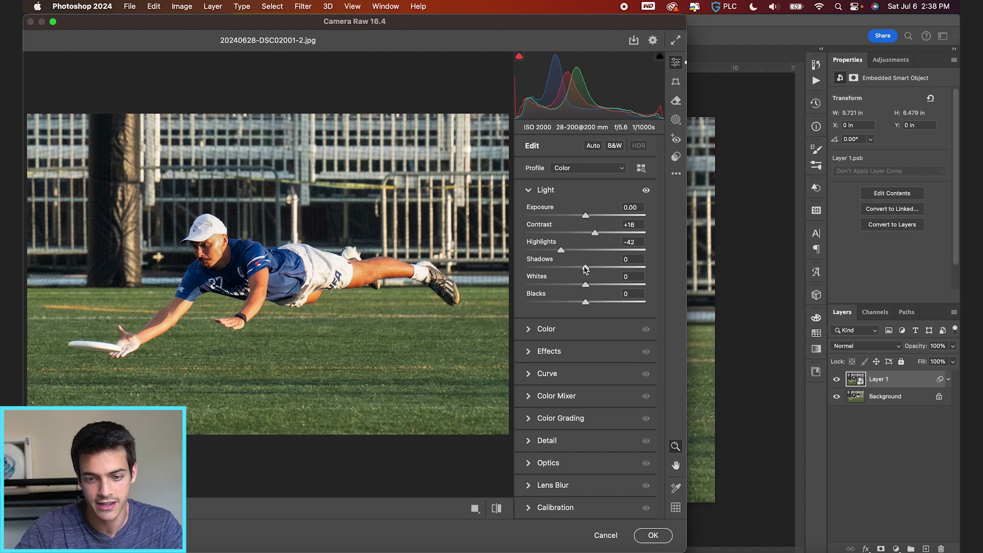
drag(586, 267, 632, 268)
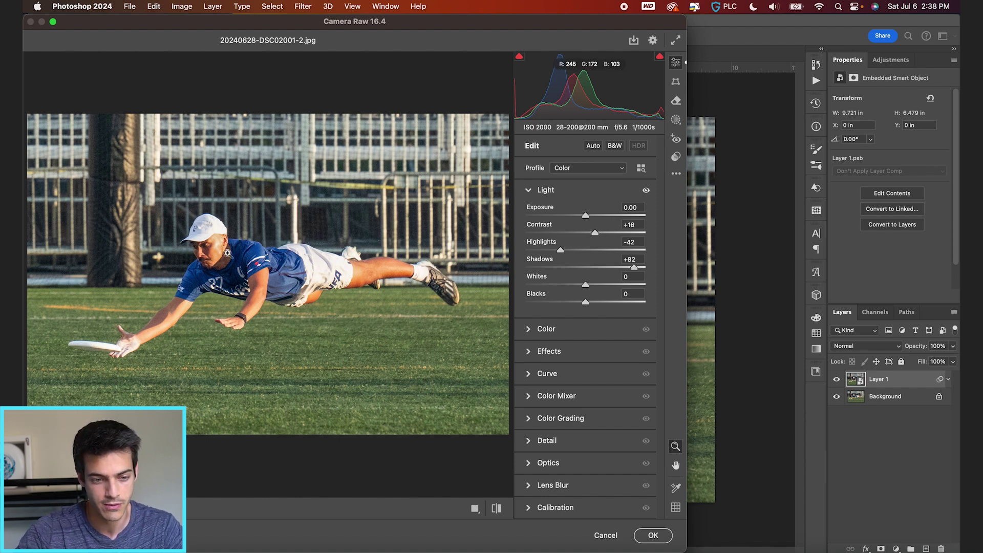
drag(561, 251, 557, 252)
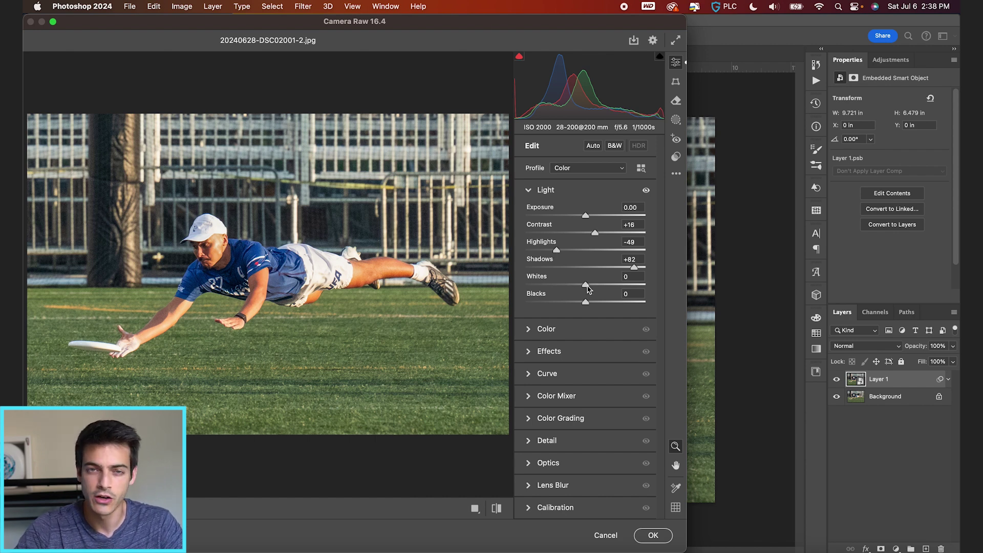
mouse_move(587, 286)
mouse_down()
mouse_move(606, 289)
mouse_move(580, 303)
mouse_up()
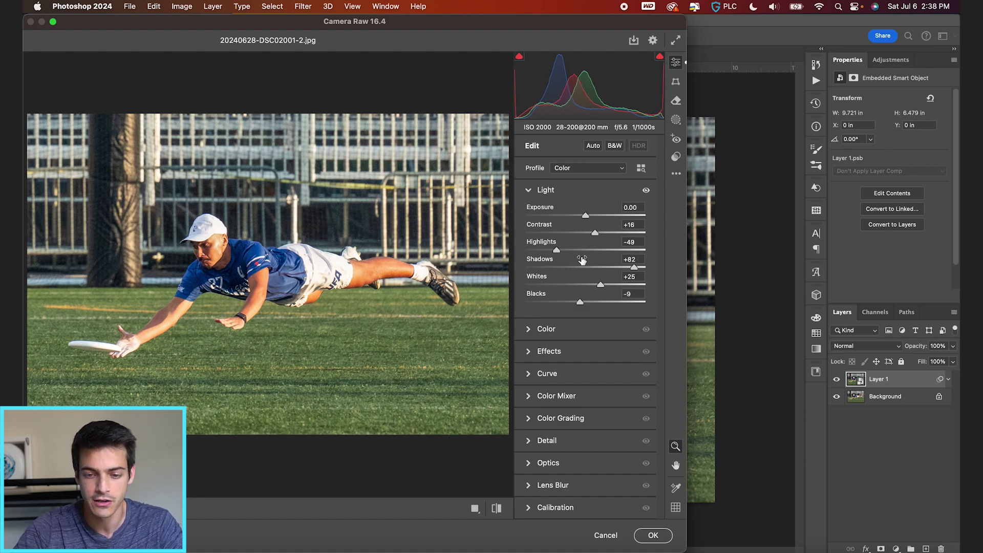
click(585, 216)
drag(585, 216, 587, 216)
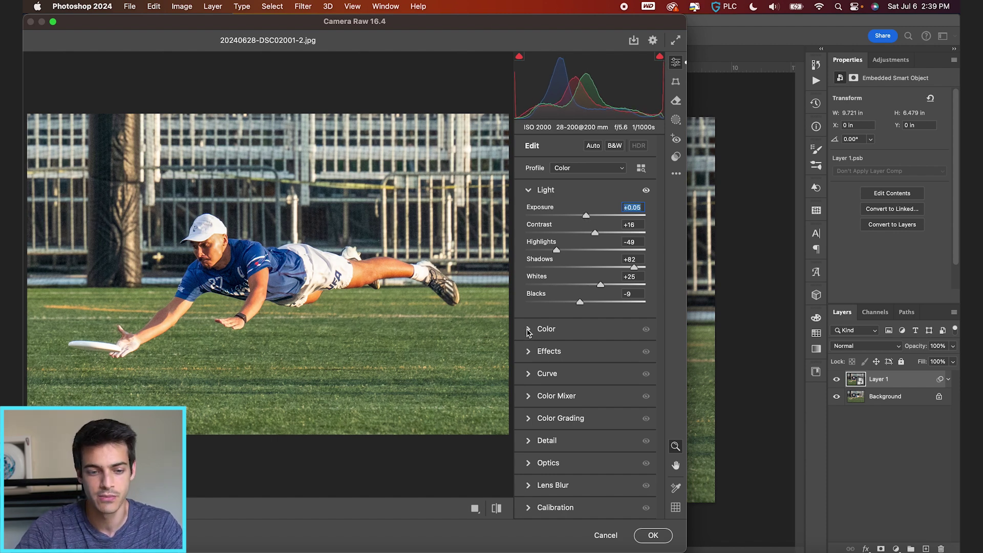
Step: Lower Effects Clarity to soften the photo, checking the result zoomed in on the player
click(530, 353)
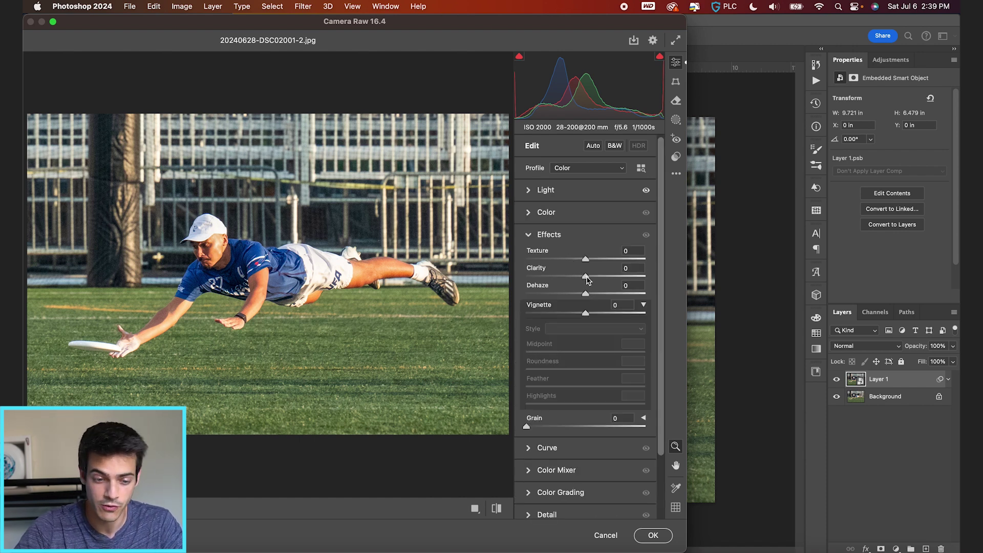
drag(588, 279, 509, 279)
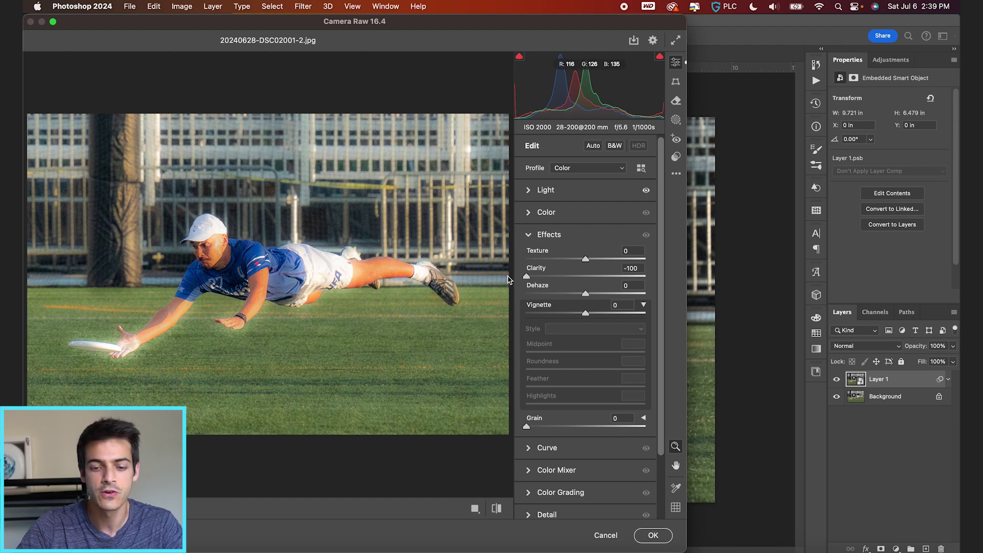
click(232, 324)
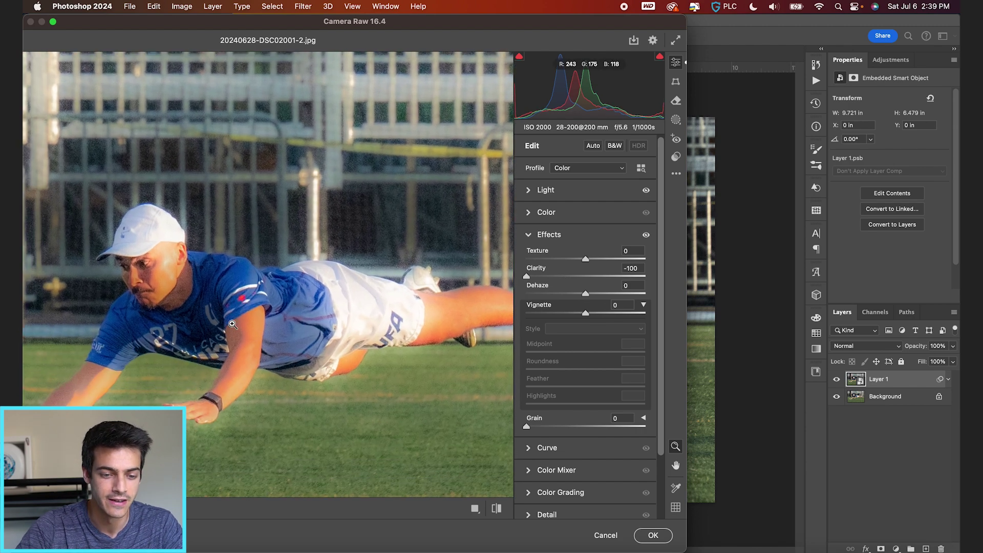
scroll(256, 358, left, 5)
scroll(256, 358, down, 2)
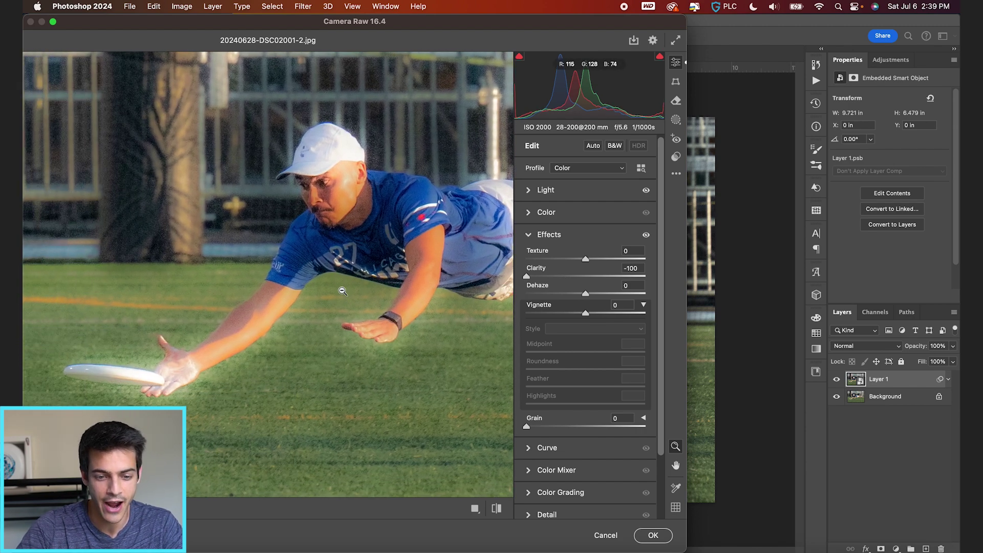
alt+click(342, 291)
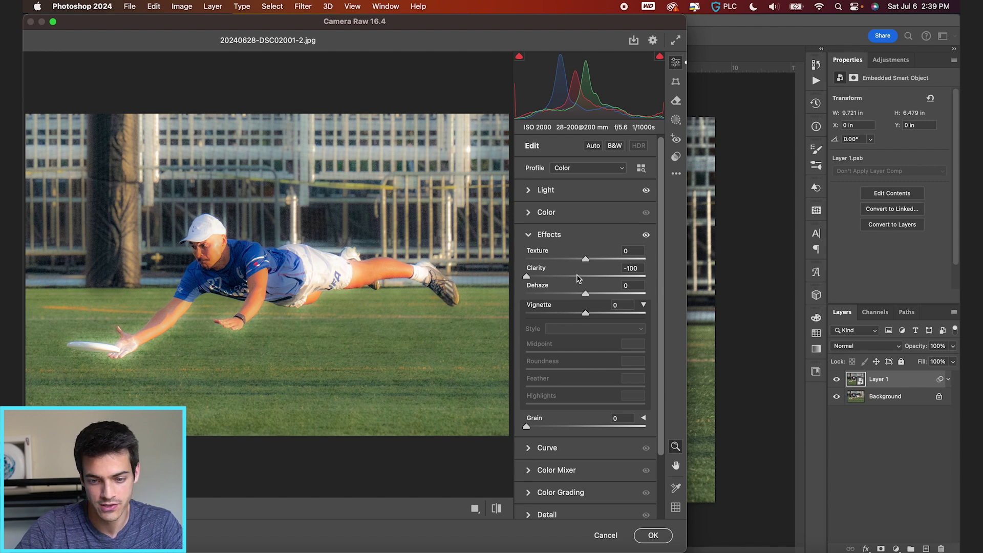
mouse_move(552, 278)
mouse_down()
mouse_move(587, 277)
mouse_move(524, 278)
mouse_move(566, 279)
mouse_up()
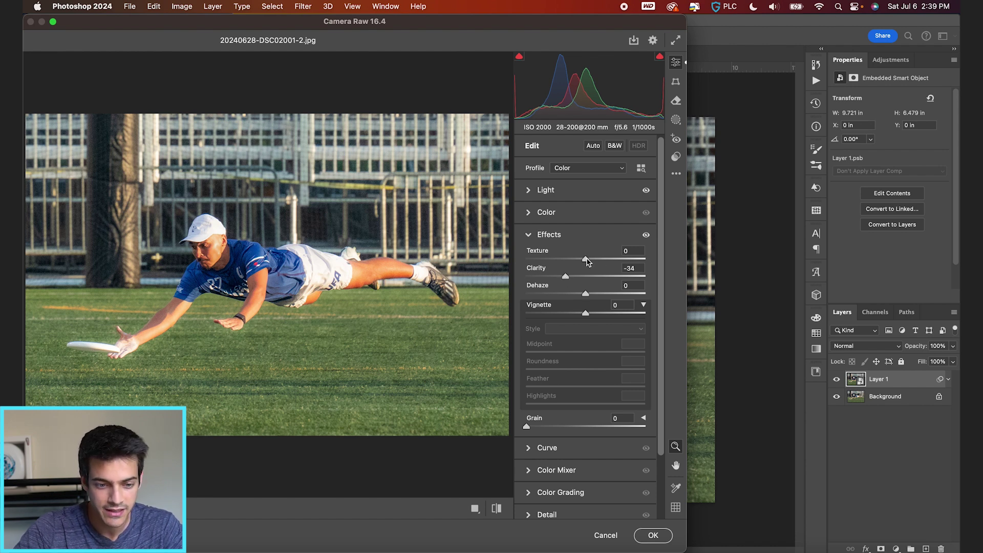
Step: Set Texture +11, Dehaze -11 and a darkening vignette of -11
mouse_move(587, 262)
mouse_down()
mouse_move(522, 260)
mouse_move(646, 259)
mouse_move(593, 261)
mouse_up()
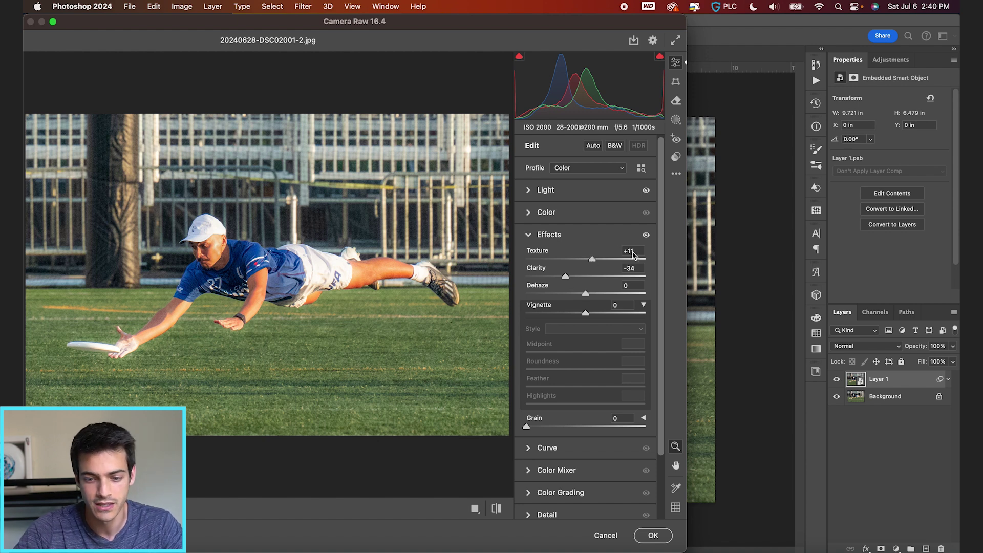
click(585, 295)
drag(586, 295, 580, 296)
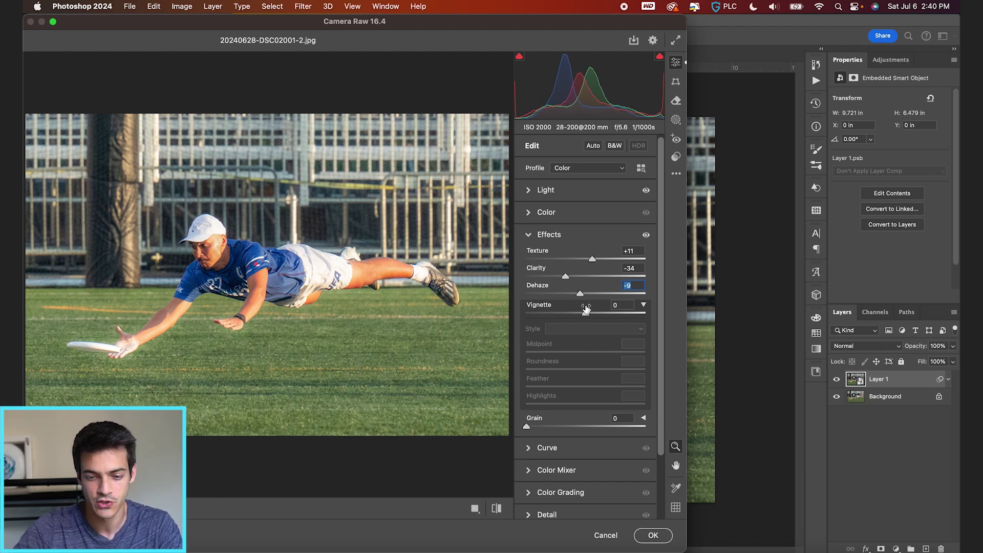
drag(586, 313, 600, 314)
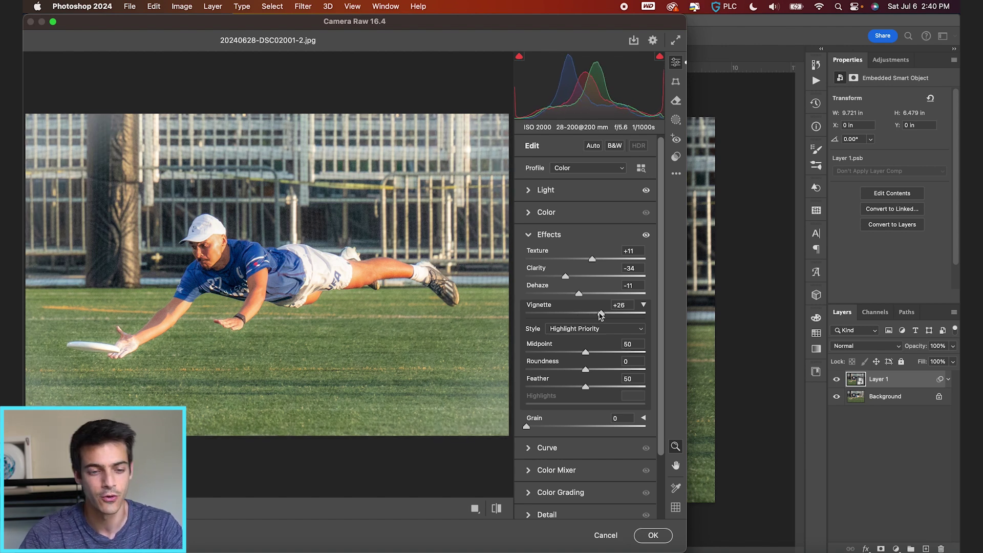
drag(601, 316, 579, 315)
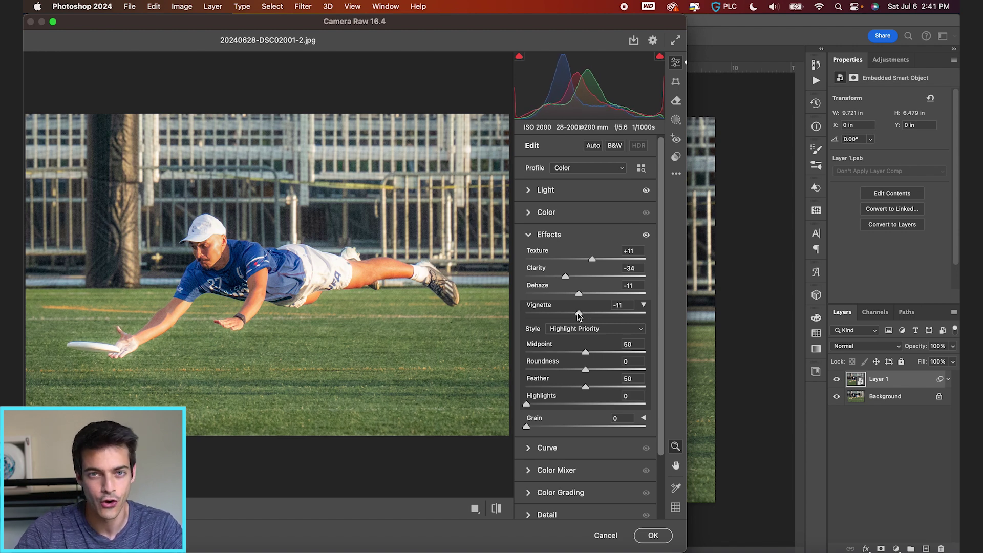
click(529, 235)
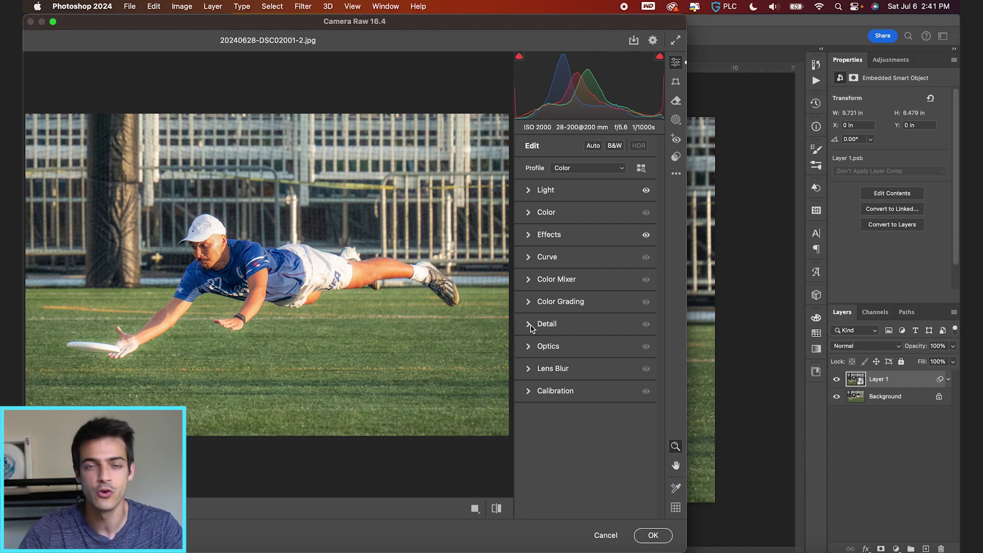
Step: Set Detail Noise Reduction to 67, testing stronger values zoomed in on the player's face
click(530, 326)
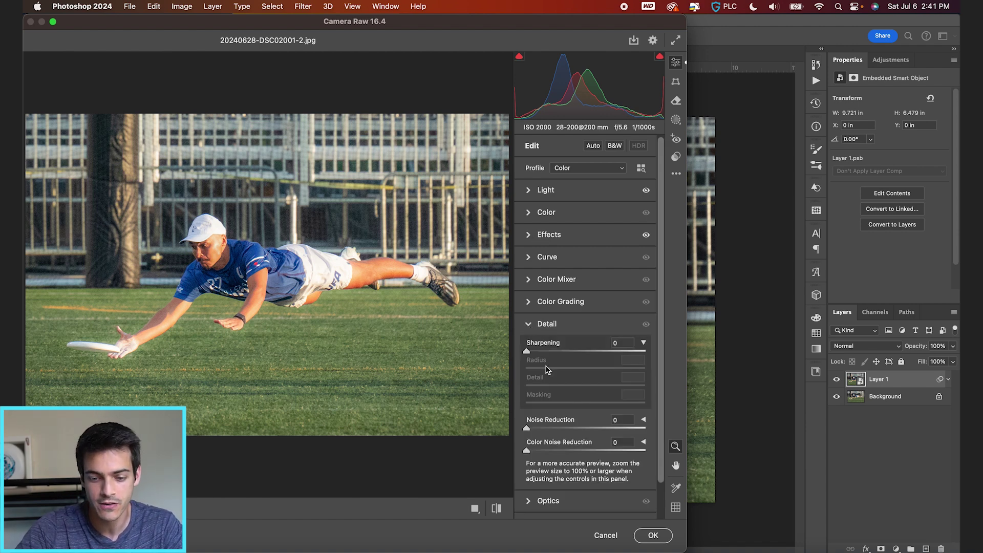
drag(542, 430, 580, 429)
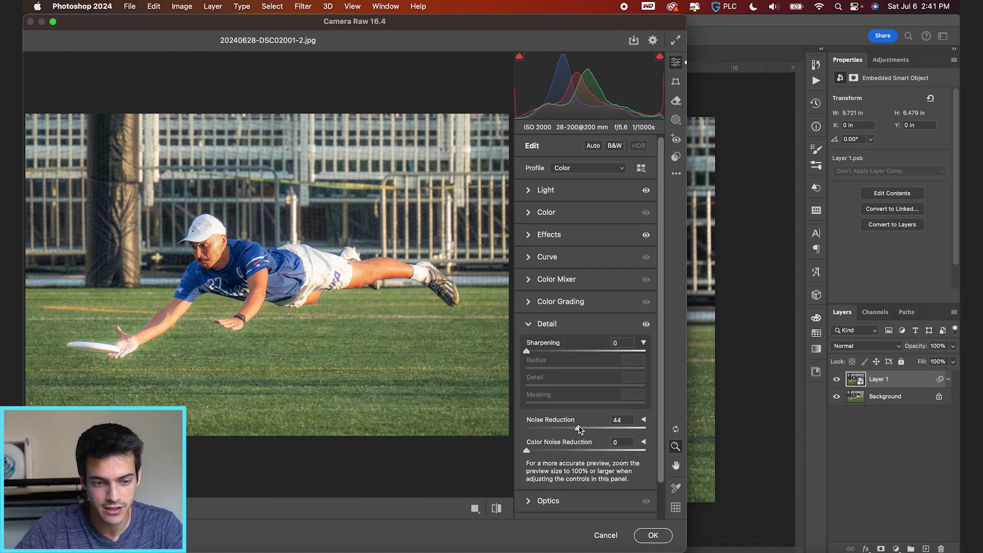
scroll(223, 262, up, 1)
click(224, 262)
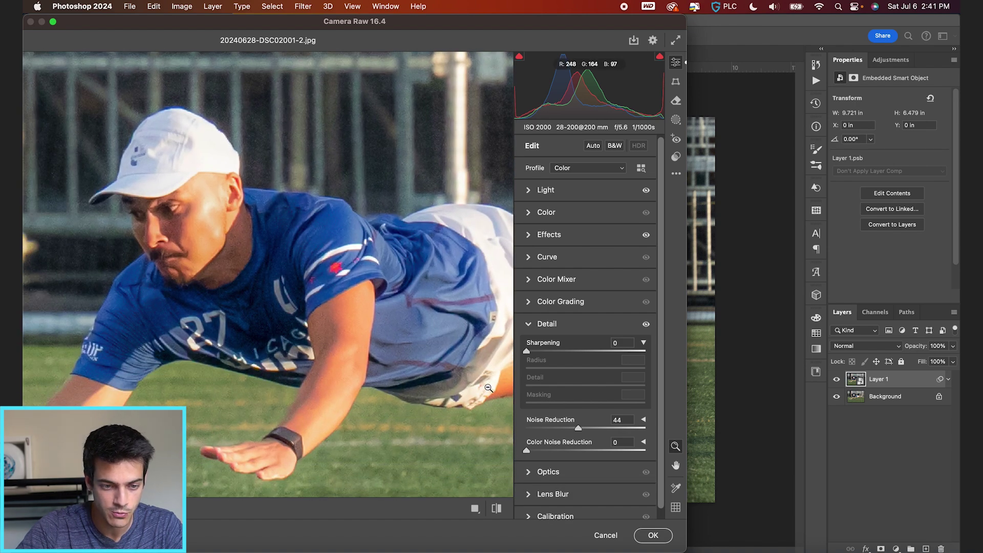
drag(609, 430, 646, 429)
click(343, 243)
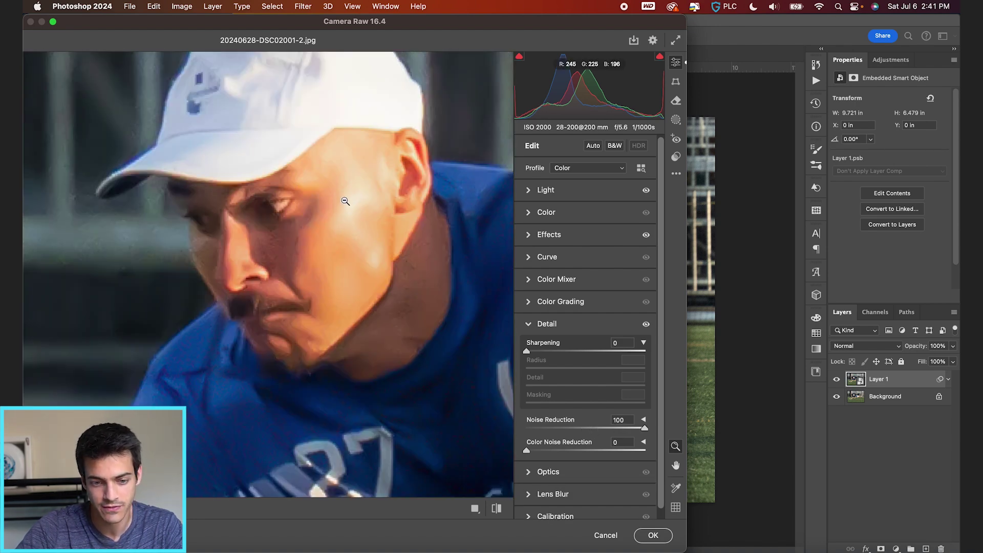
drag(644, 429, 605, 429)
Step: Fit the whole photo in the preview and toggle the before/after view to compare
alt+click(400, 280)
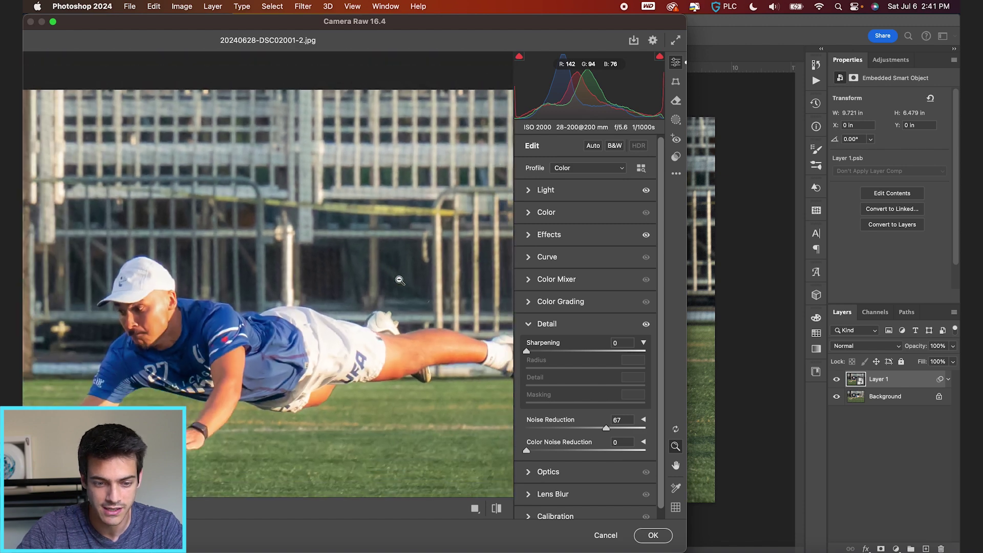
alt+click(400, 280)
alt+click(400, 280)
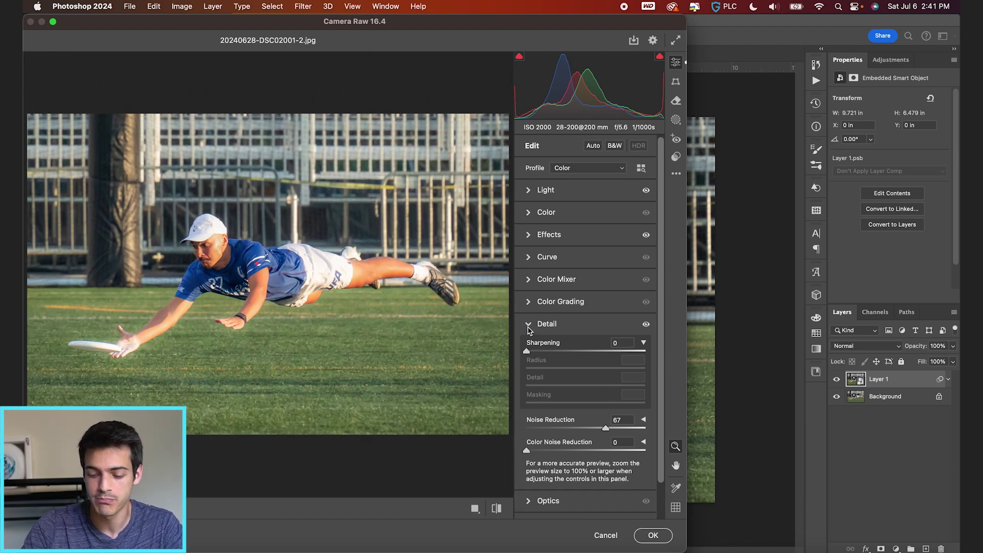
key(backslash)
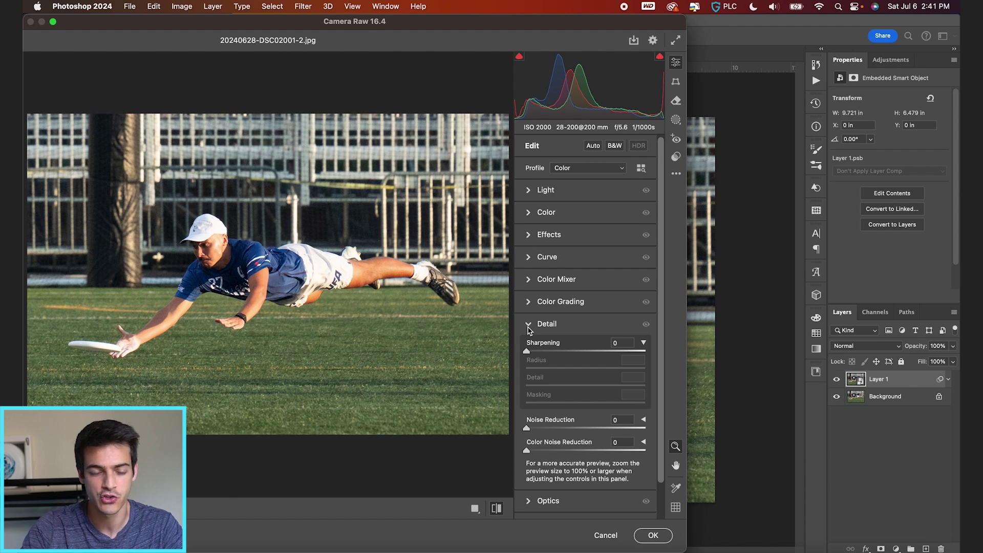
key(backslash)
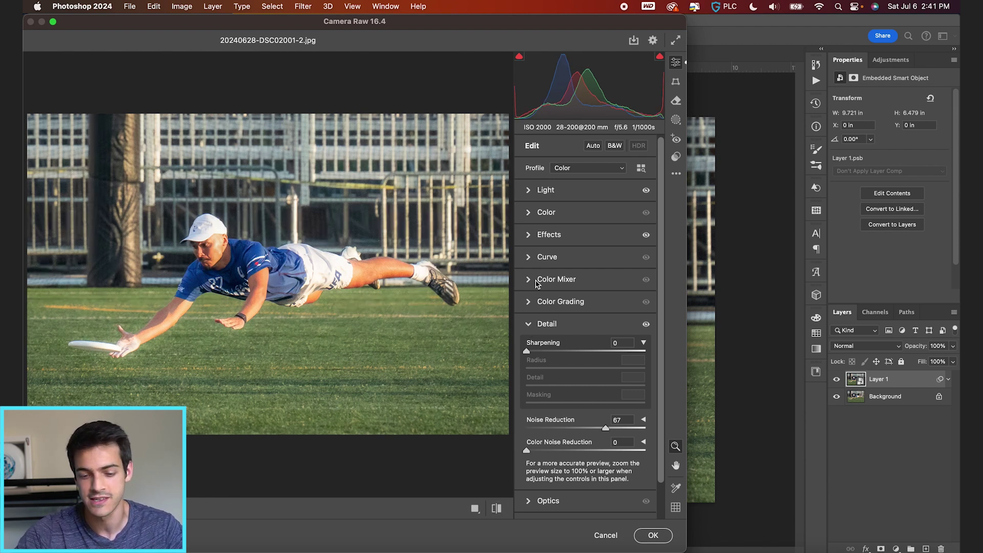
Step: Set the white balance to Temperature -5 and Tint +4 in the Color panel
click(528, 213)
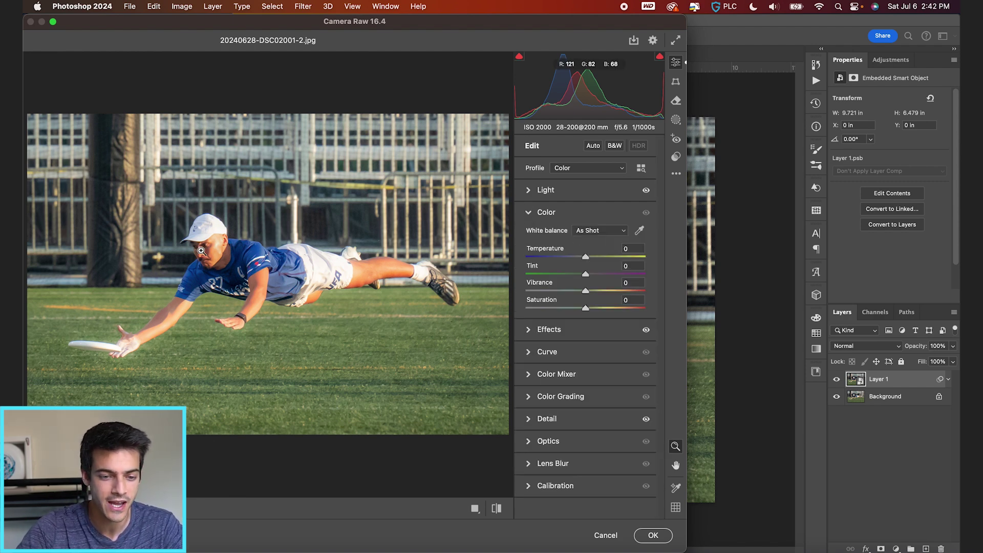
drag(585, 275, 584, 257)
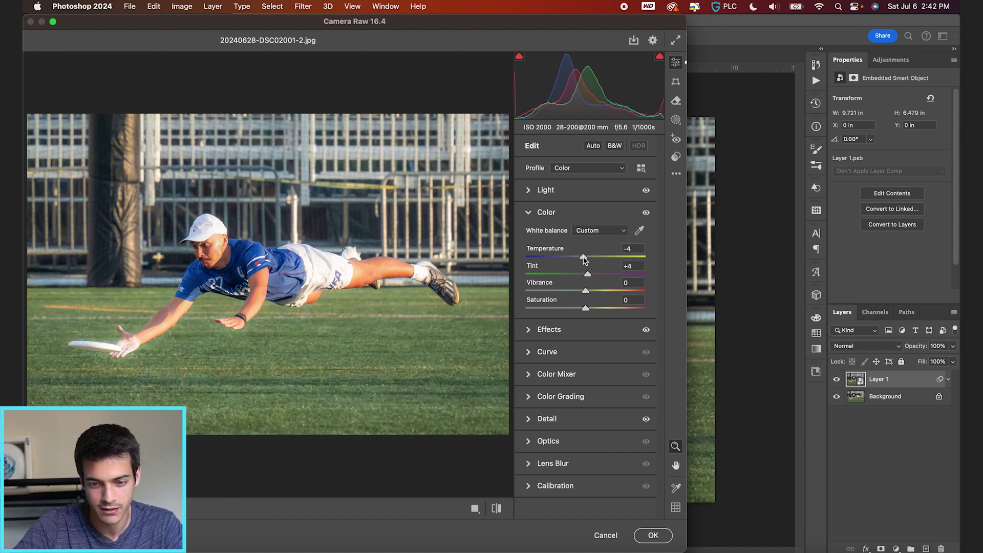
drag(585, 261, 583, 260)
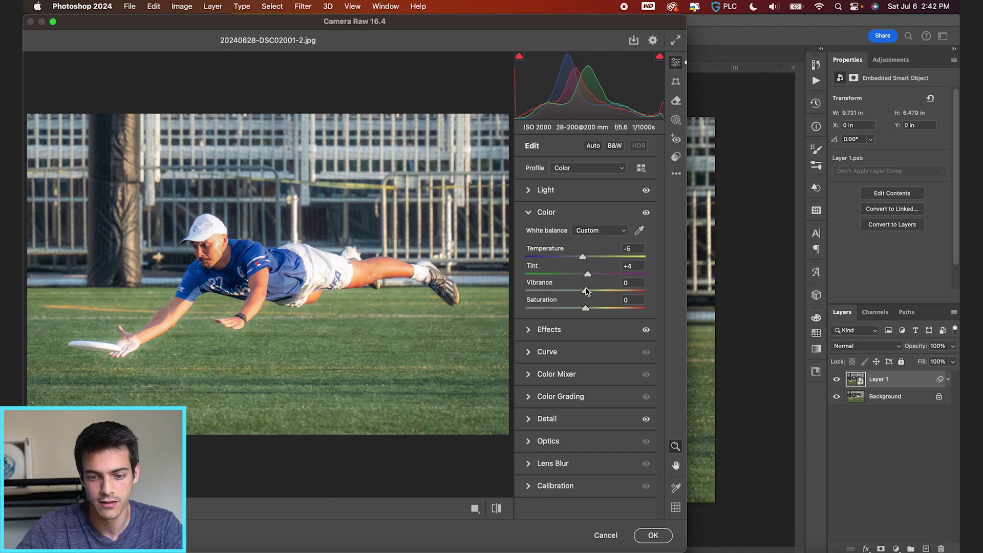
Step: In the Color Mixer HSL hue settings, shift Oranges hue to -29
click(530, 378)
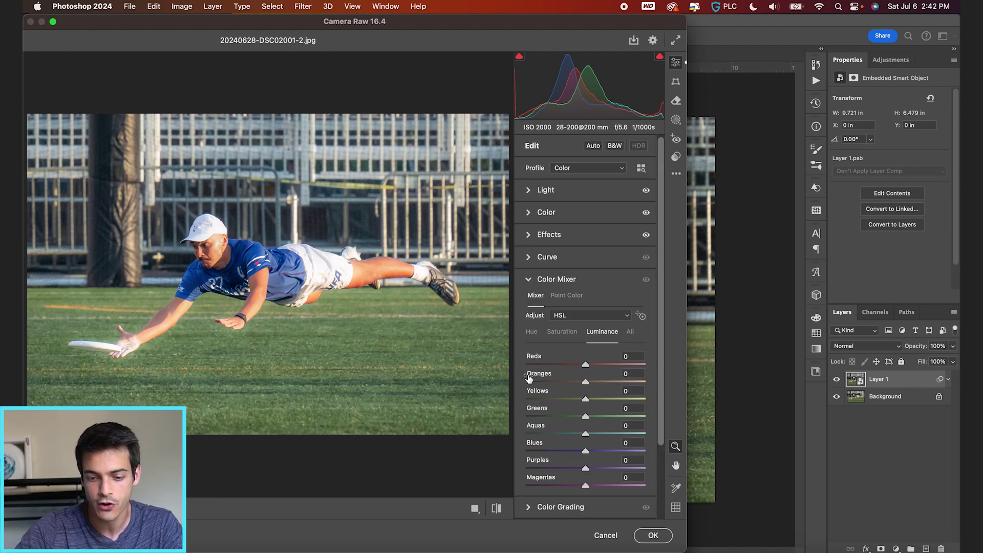
click(532, 333)
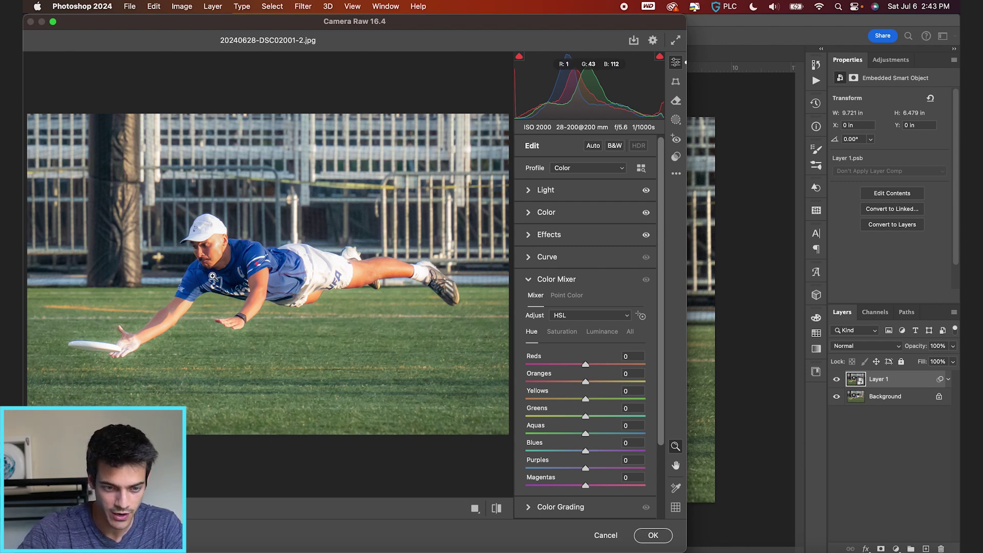
mouse_move(582, 385)
mouse_down()
mouse_move(555, 383)
mouse_move(568, 382)
mouse_up()
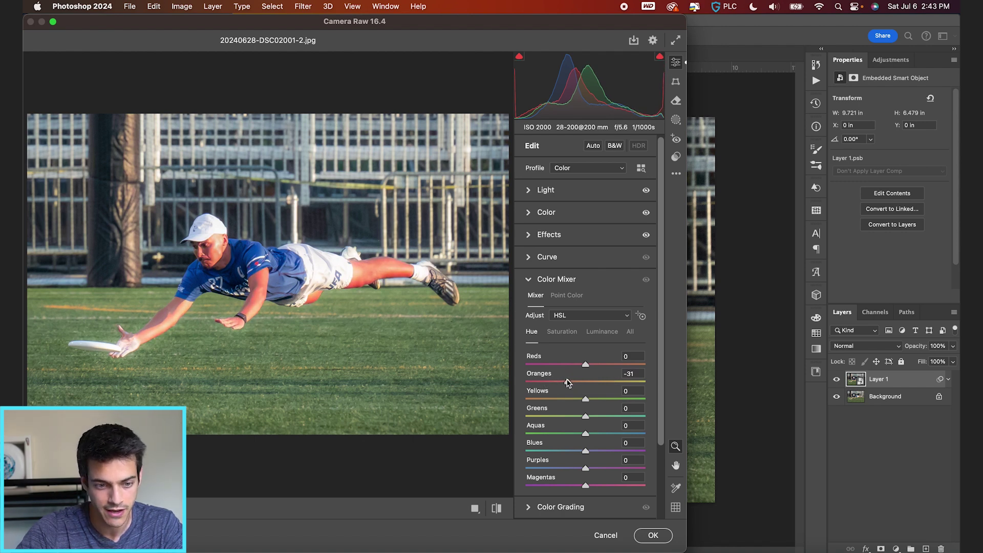
drag(568, 382, 568, 382)
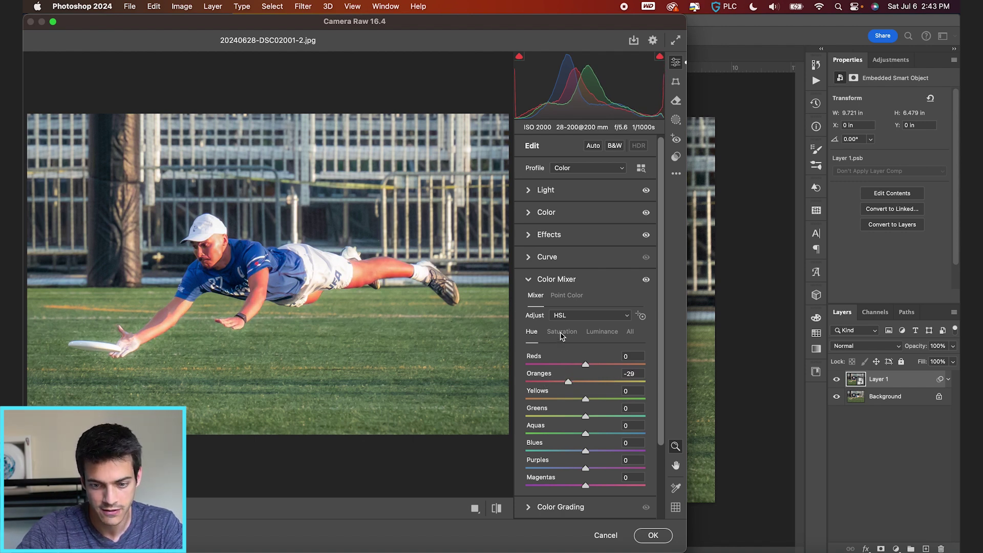
Step: Keep Oranges saturation at 0 and darken Oranges luminance to -6
click(562, 333)
drag(591, 384, 556, 380)
double_click(556, 381)
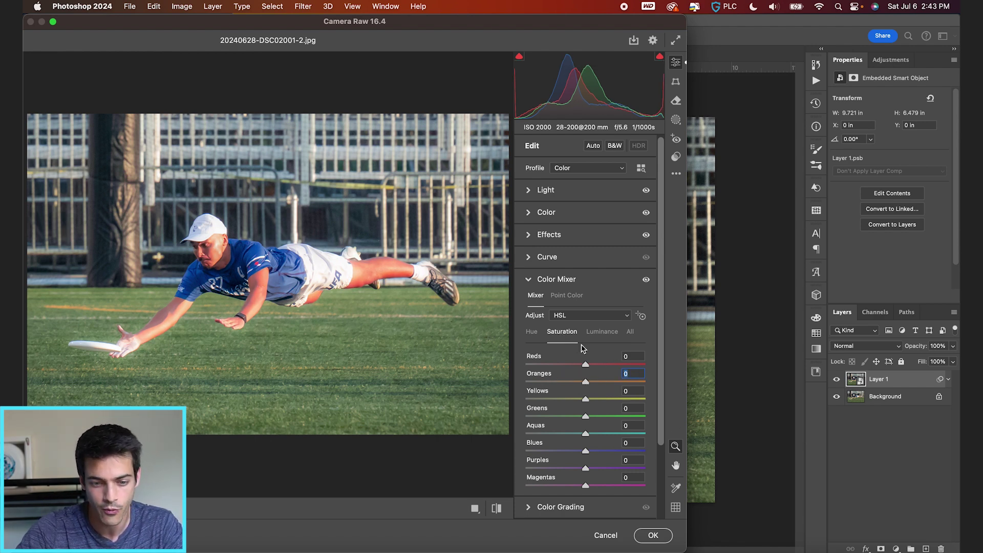
click(600, 332)
mouse_move(587, 383)
mouse_down()
mouse_move(606, 385)
mouse_move(581, 386)
mouse_up()
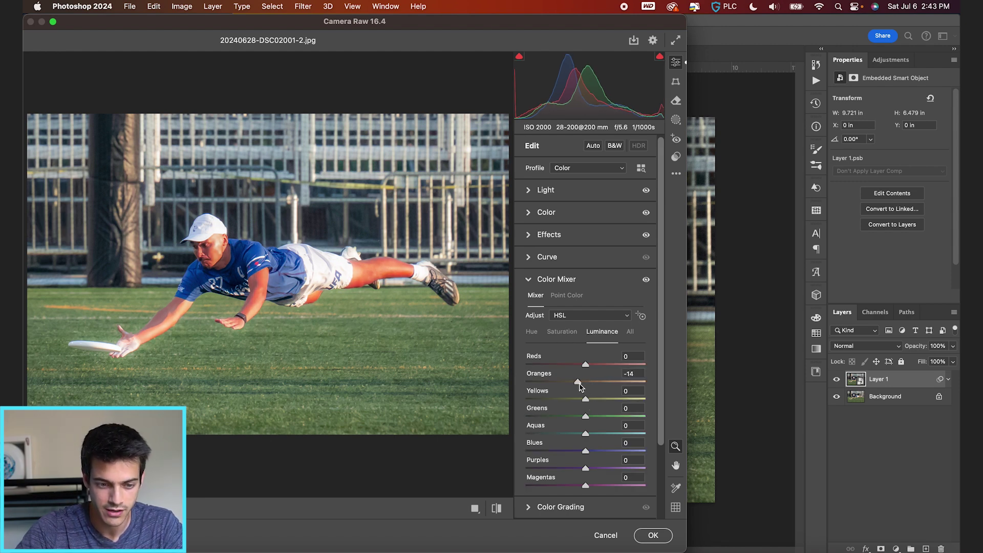
click(228, 265)
click(217, 281)
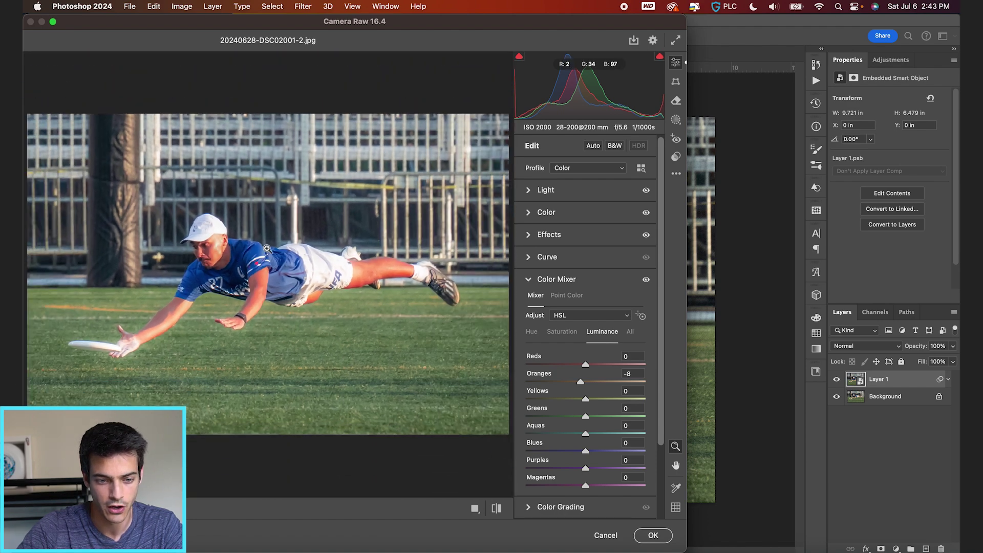
mouse_move(582, 386)
mouse_down()
mouse_move(571, 385)
mouse_move(582, 385)
mouse_up()
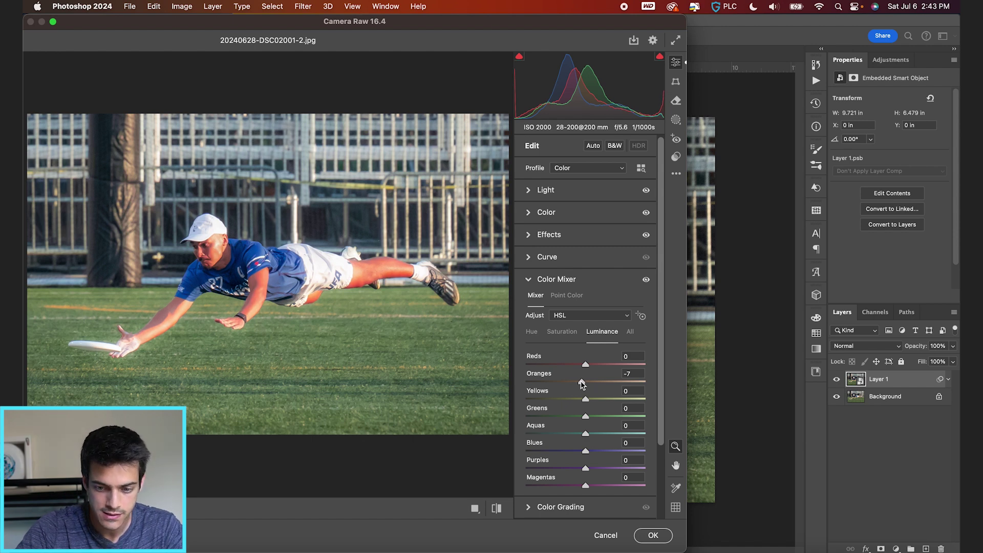
click(532, 333)
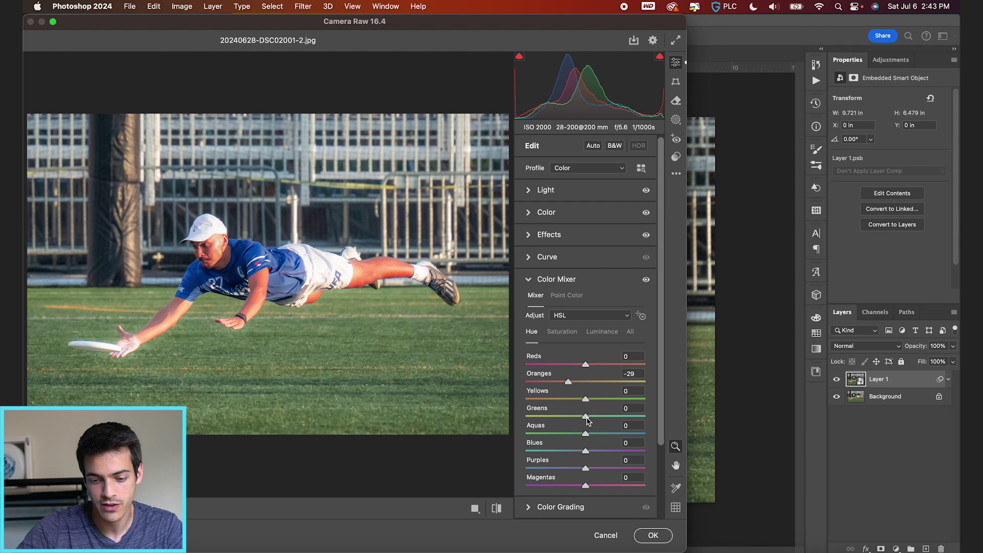
Step: Boost Greens saturation to +53 and set hues to Greens +16 and Blues -25
click(565, 333)
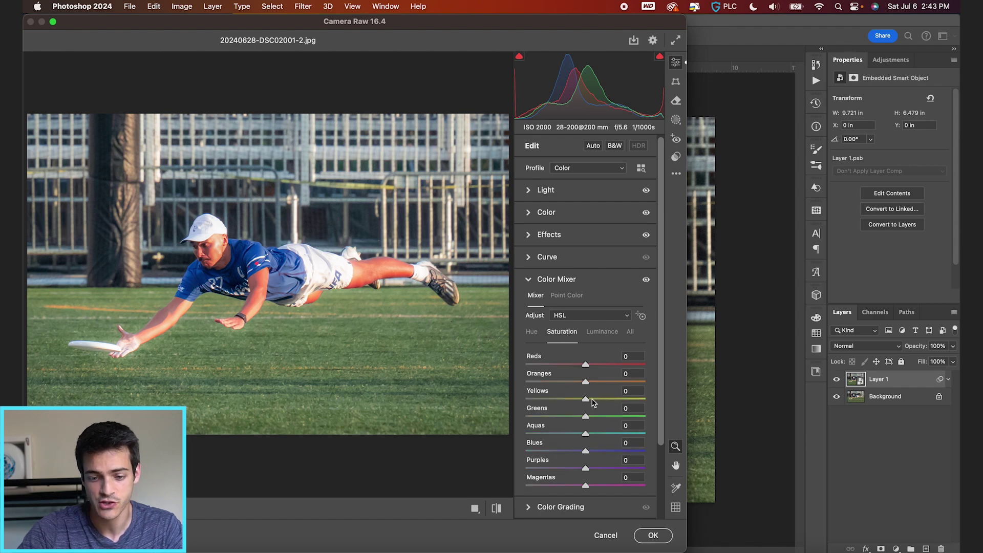
drag(586, 416, 618, 418)
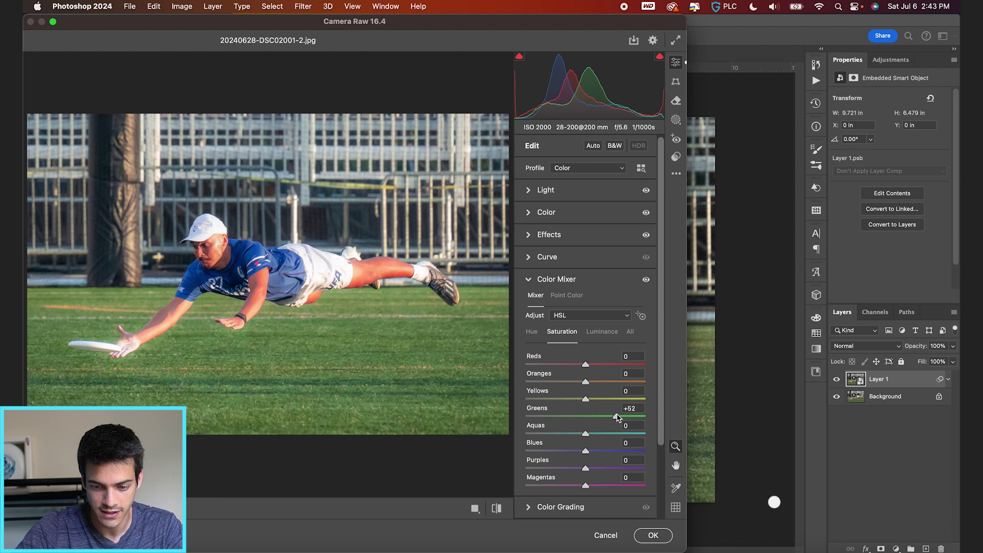
click(533, 332)
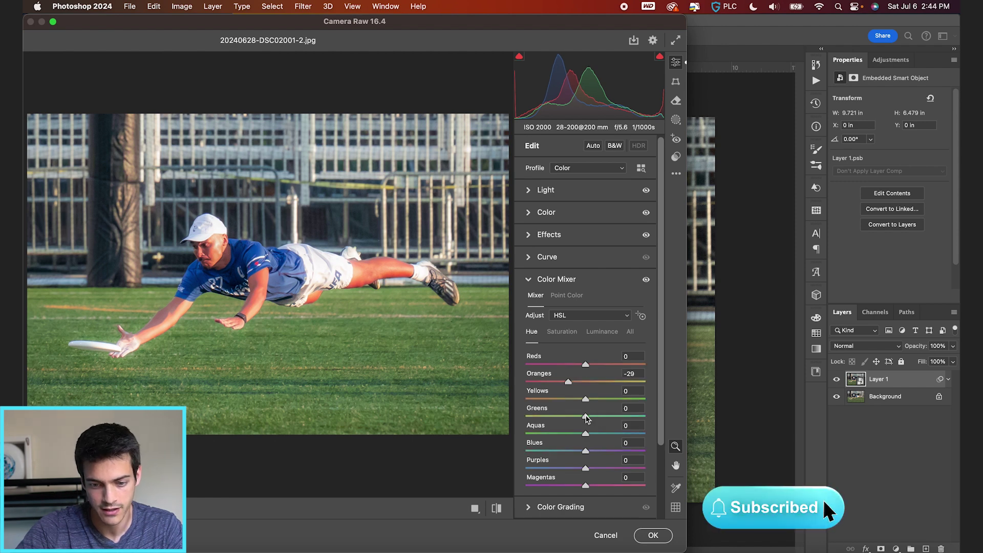
drag(588, 418, 596, 418)
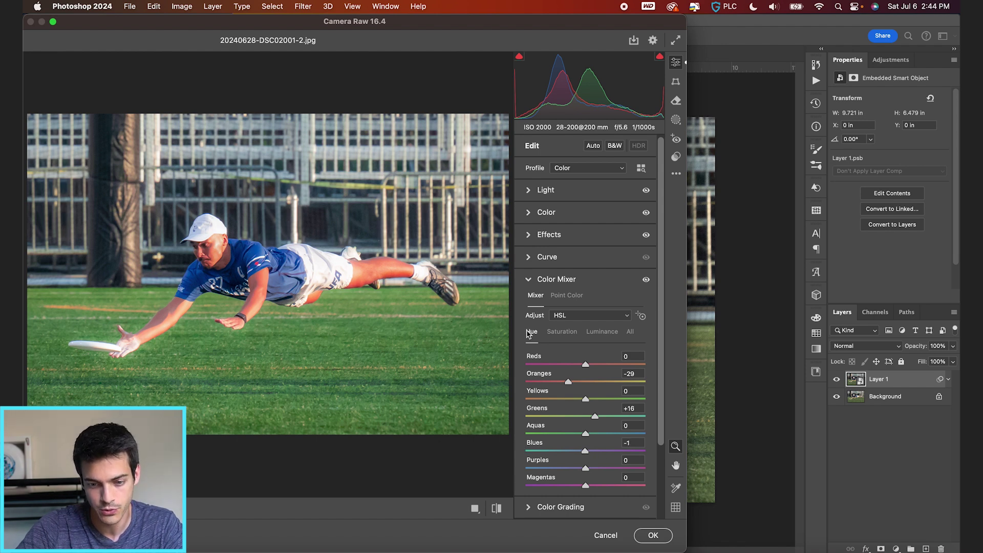
drag(585, 453, 571, 452)
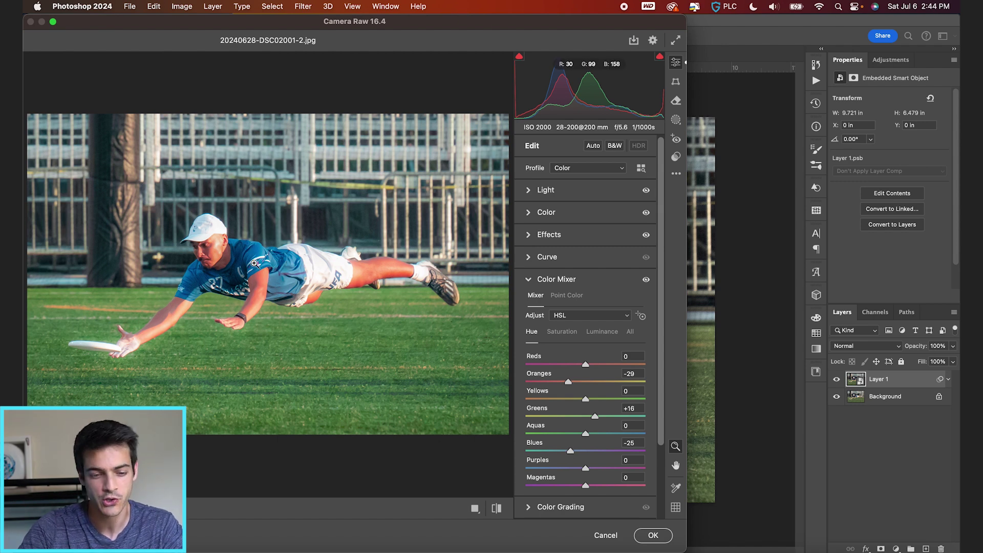
Step: Set Blues saturation to +8 and lighten Blues luminance to about +17
click(572, 335)
mouse_move(593, 452)
mouse_down()
mouse_move(622, 452)
mouse_move(593, 458)
mouse_up()
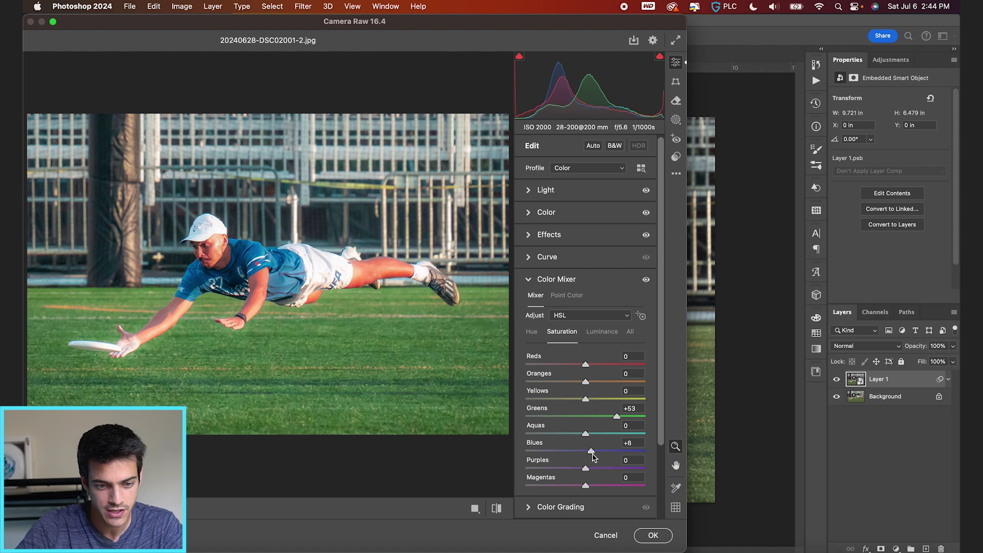
click(603, 332)
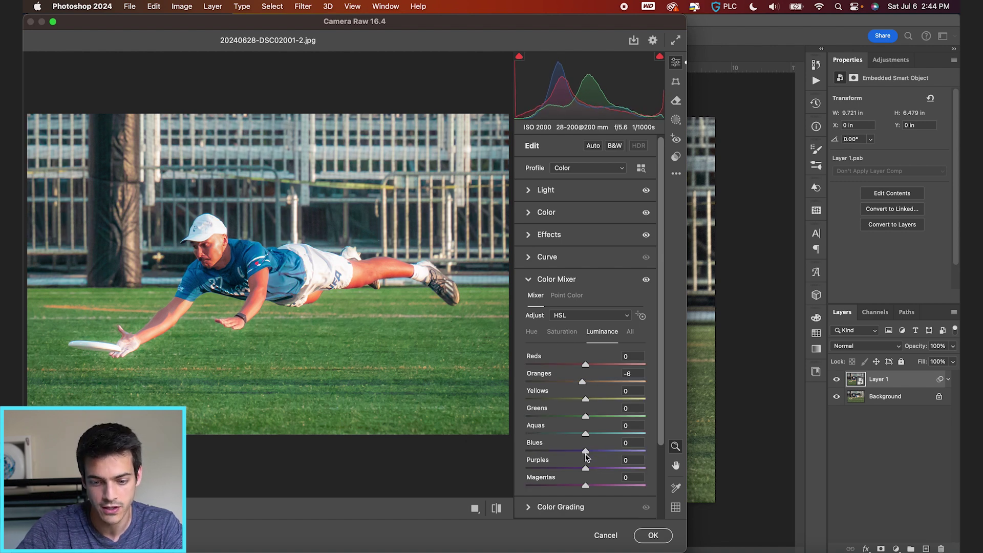
mouse_move(588, 457)
mouse_down()
mouse_move(597, 453)
mouse_move(573, 455)
mouse_move(607, 451)
mouse_move(592, 454)
mouse_up()
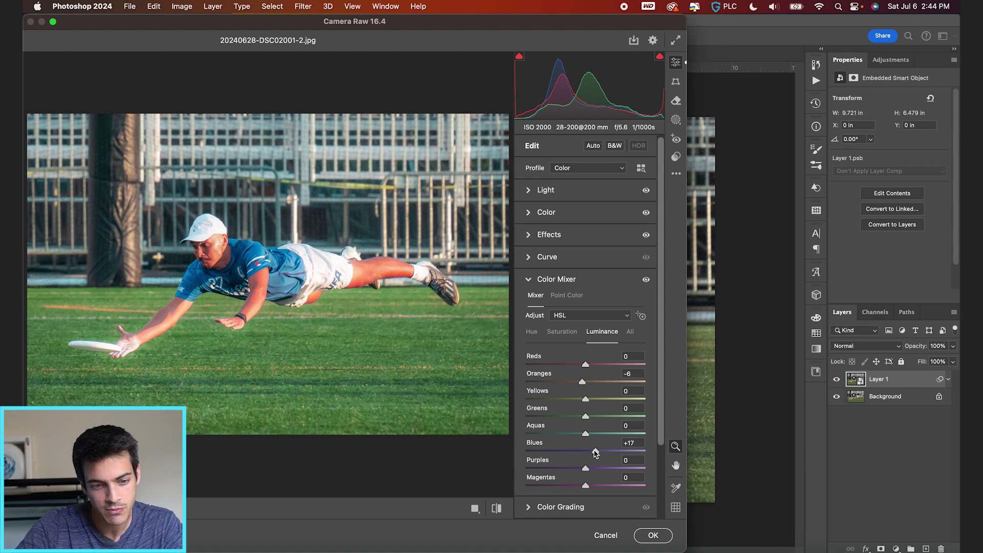
Step: Compare before/after, then lower Oranges saturation slightly and set Oranges hue to -21
key(backslash)
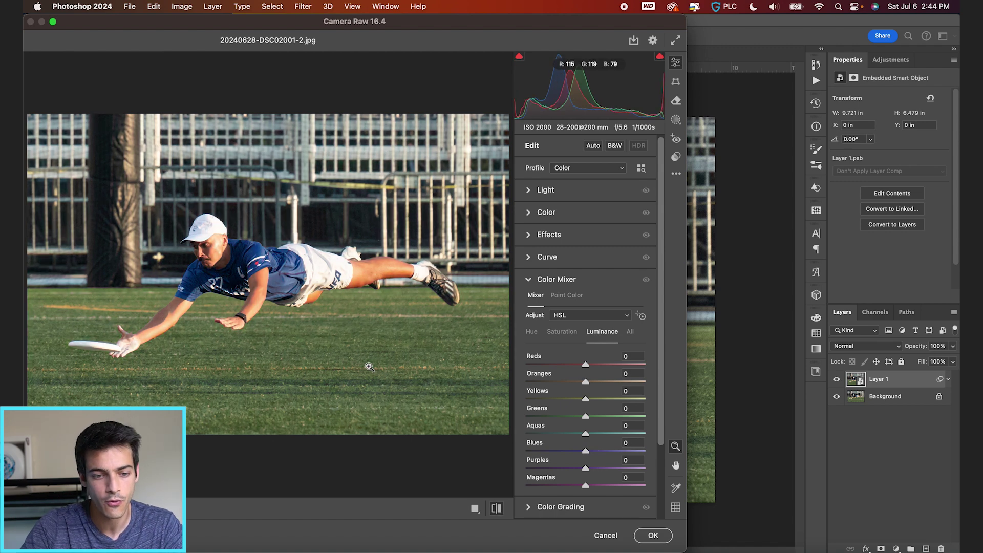
key(backslash)
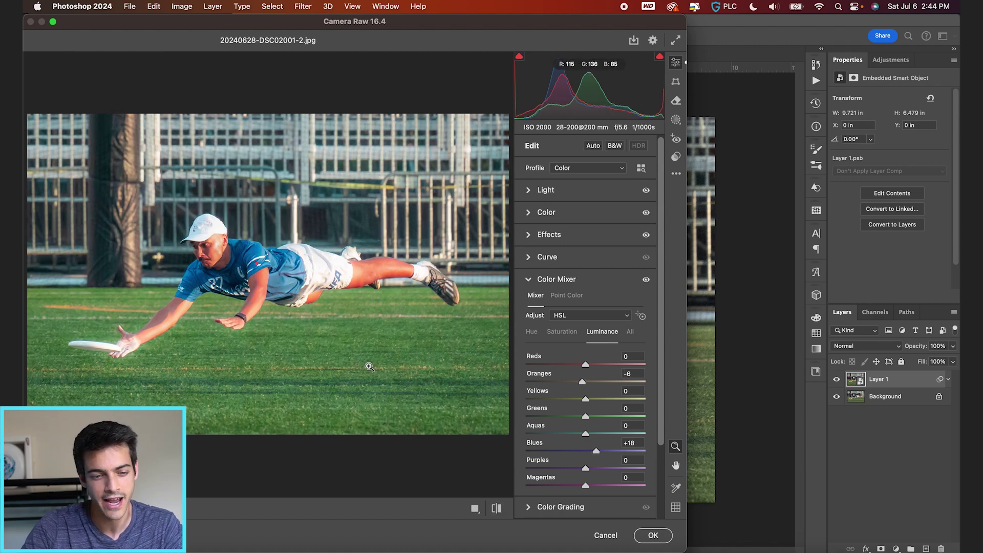
click(562, 331)
drag(586, 385, 578, 384)
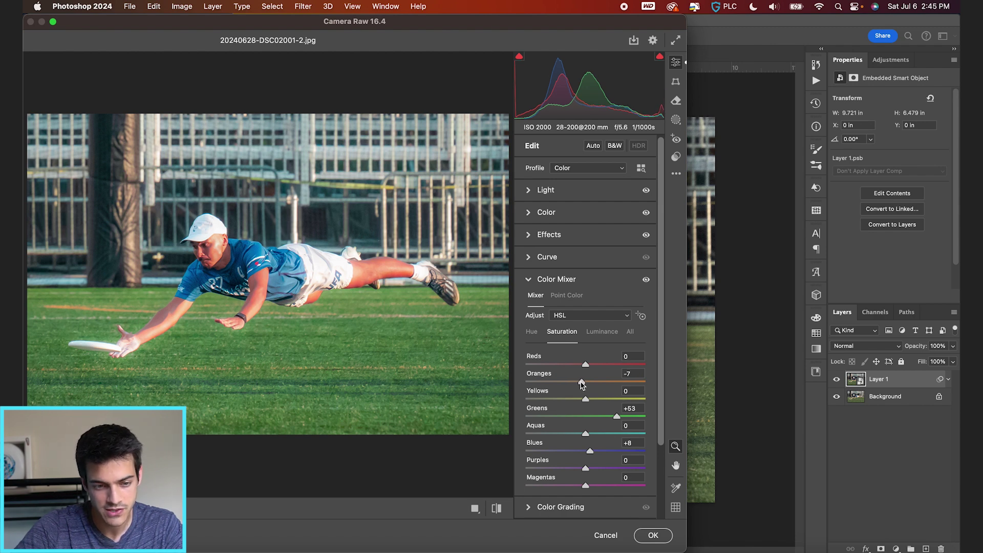
click(532, 333)
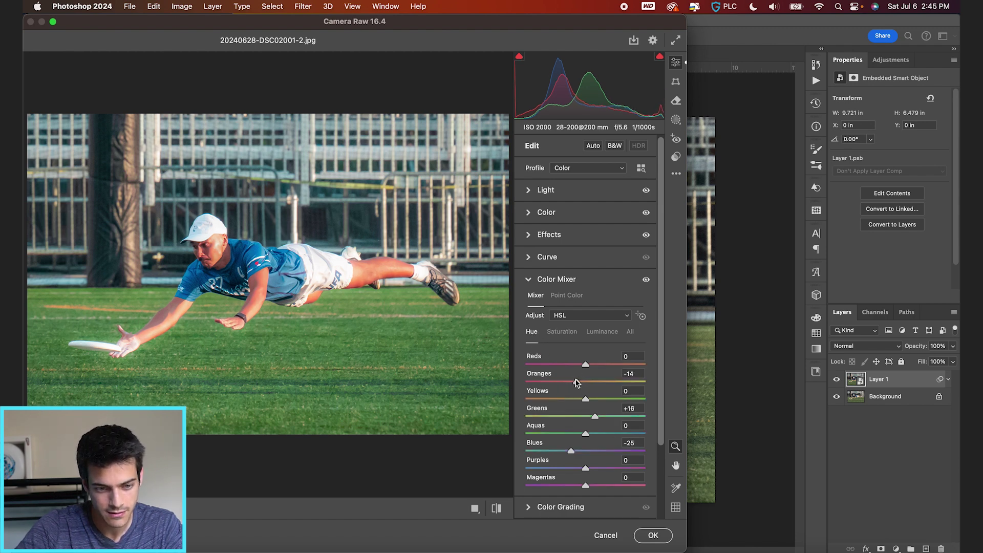
drag(578, 383, 573, 388)
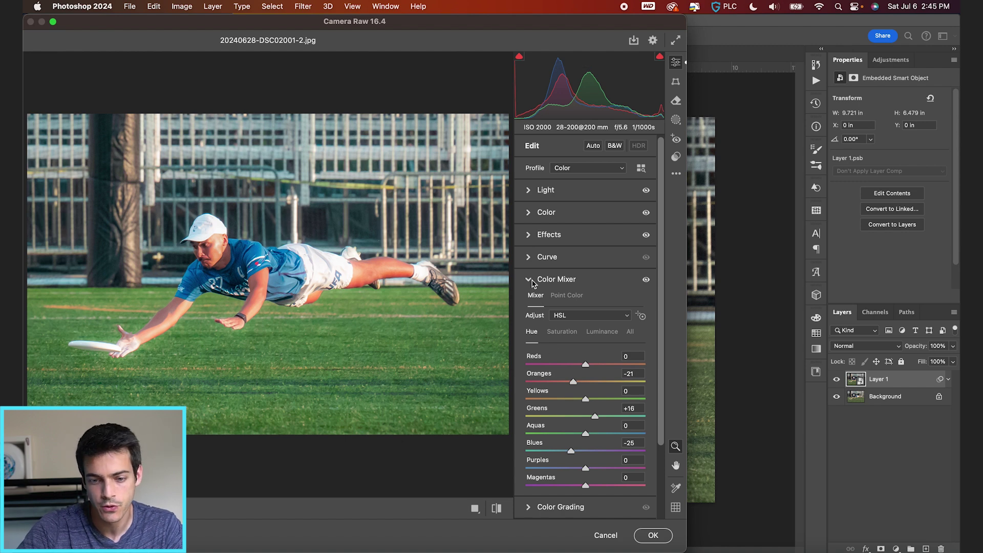
click(529, 259)
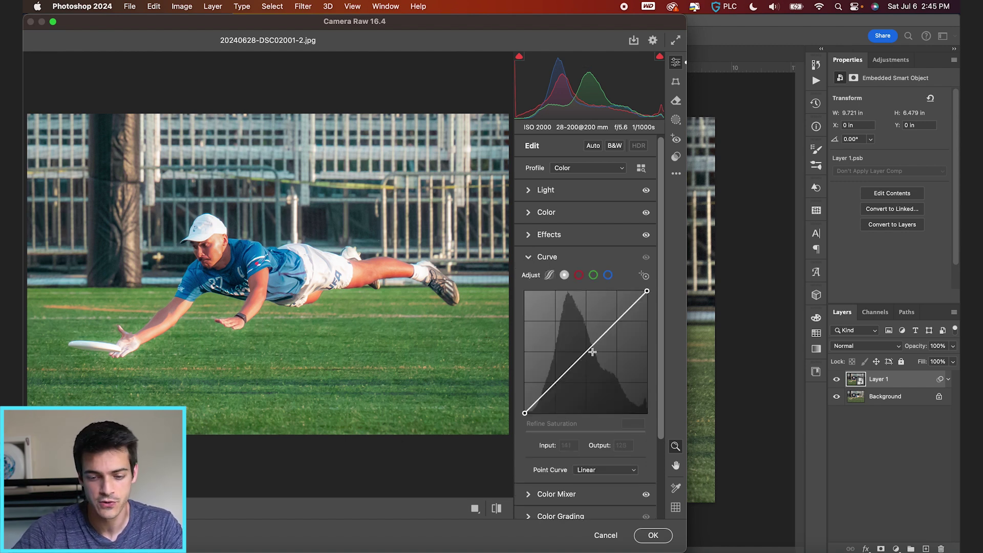
Step: Shape a gentle S-curve with an upper point at 162→171 and a shadow point near 77
drag(599, 342, 601, 333)
drag(561, 373, 561, 377)
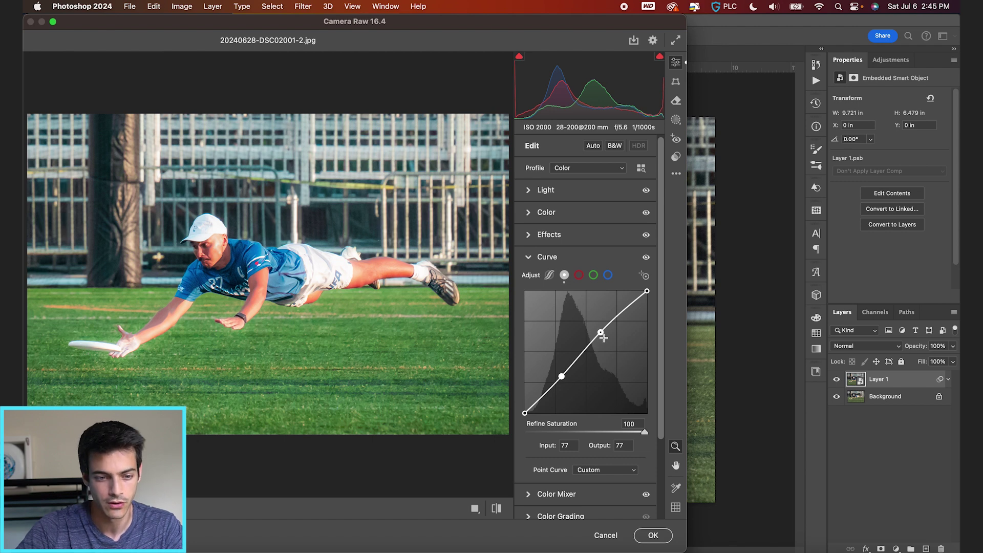
drag(601, 332, 602, 331)
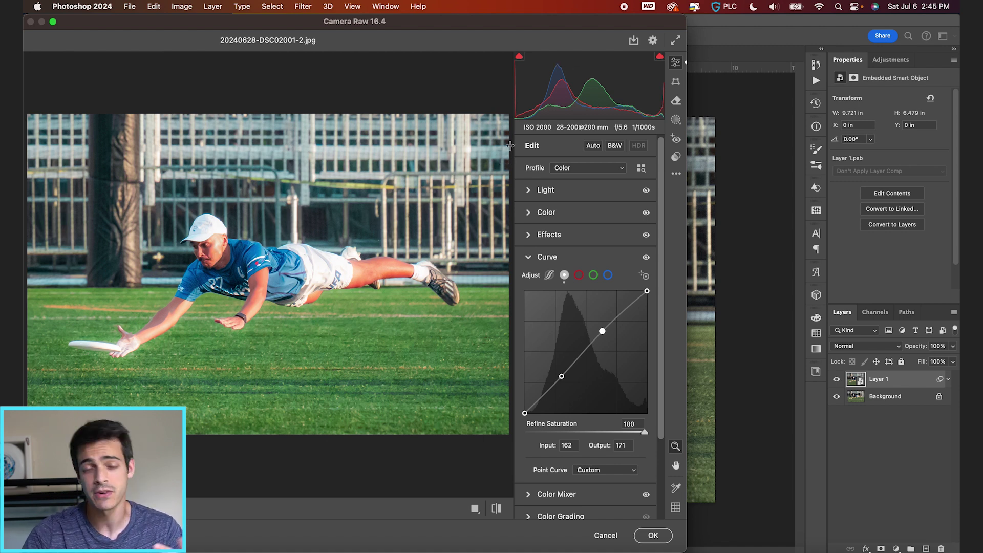
click(676, 121)
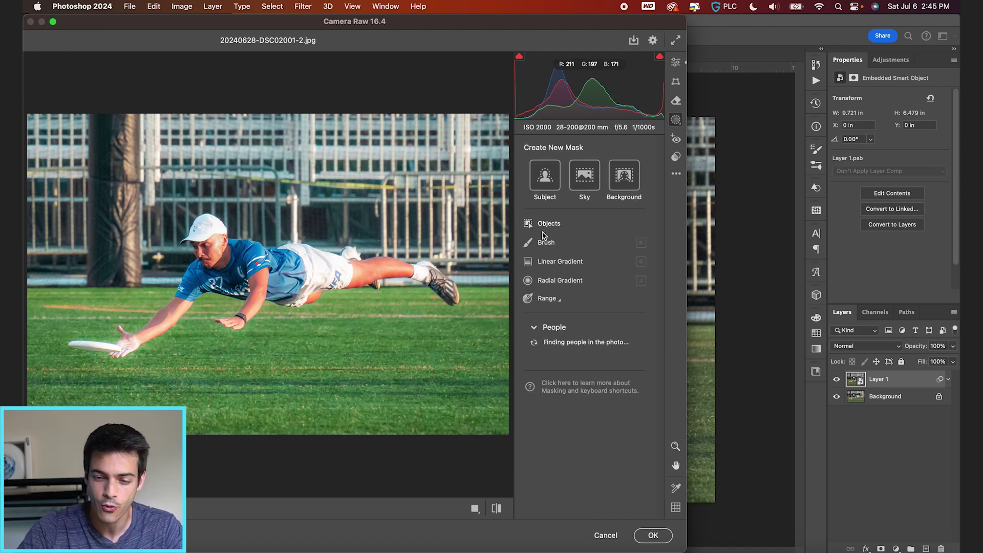
Step: Drag a linear gradient mask over the upper right and set Exposure +0.55, Contrast +9, Highlights -30
click(567, 264)
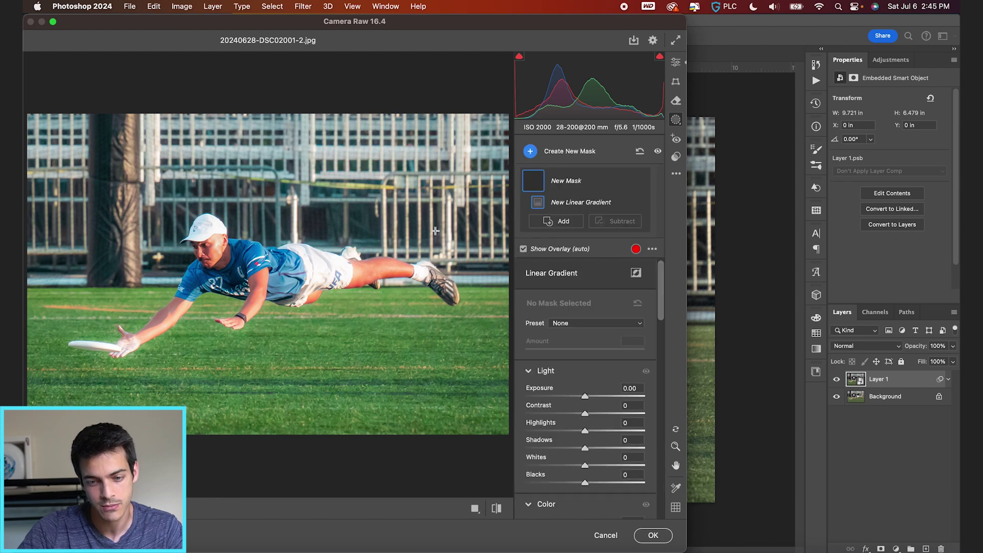
drag(463, 175, 215, 357)
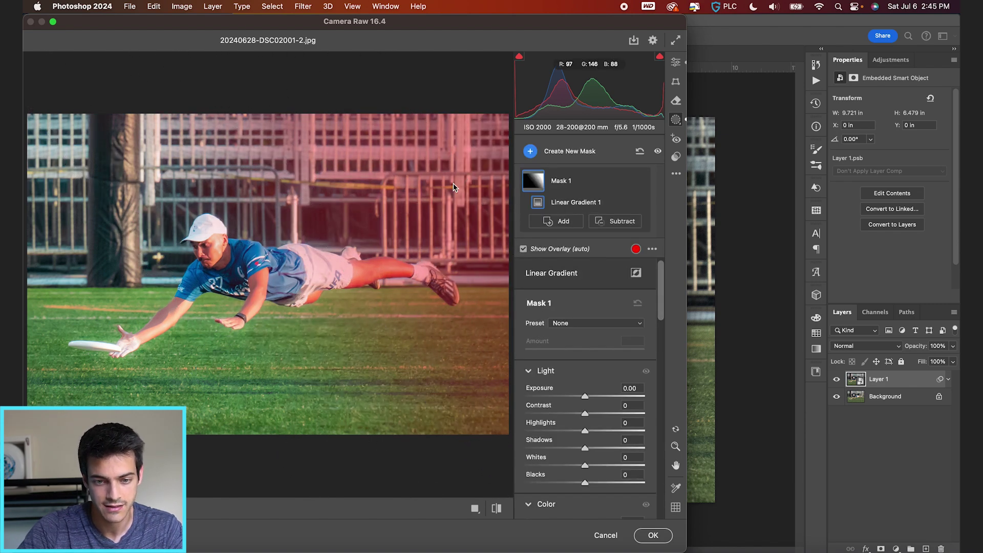
drag(586, 399, 618, 400)
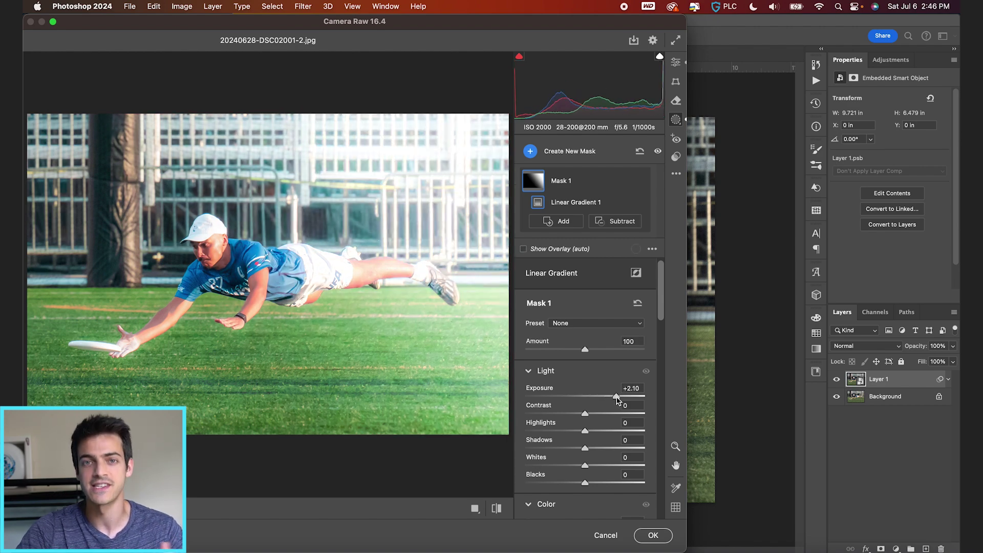
drag(618, 400, 569, 433)
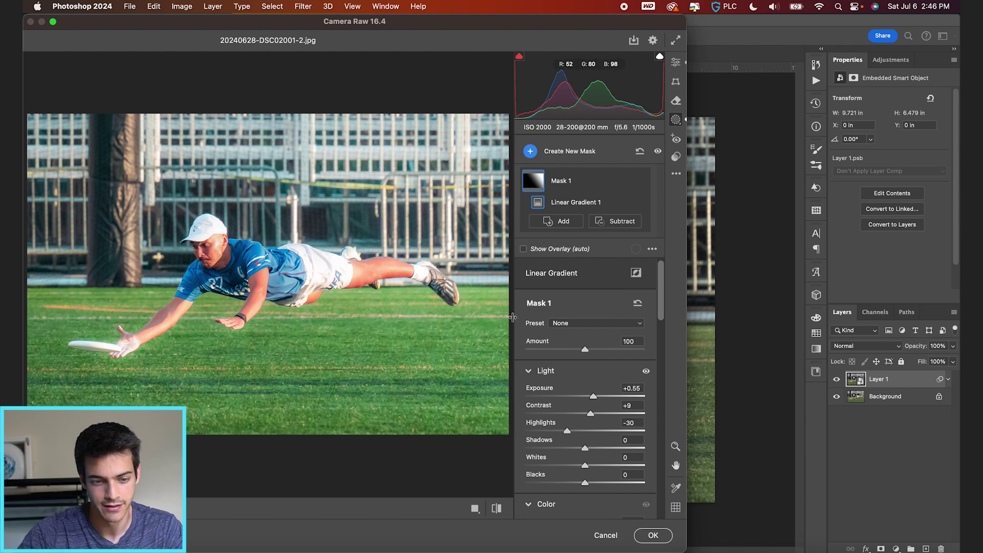
Step: In the global Color settings, test a cooler Temperature, restore it to -5 (Tint +4), and apply the edits
click(676, 62)
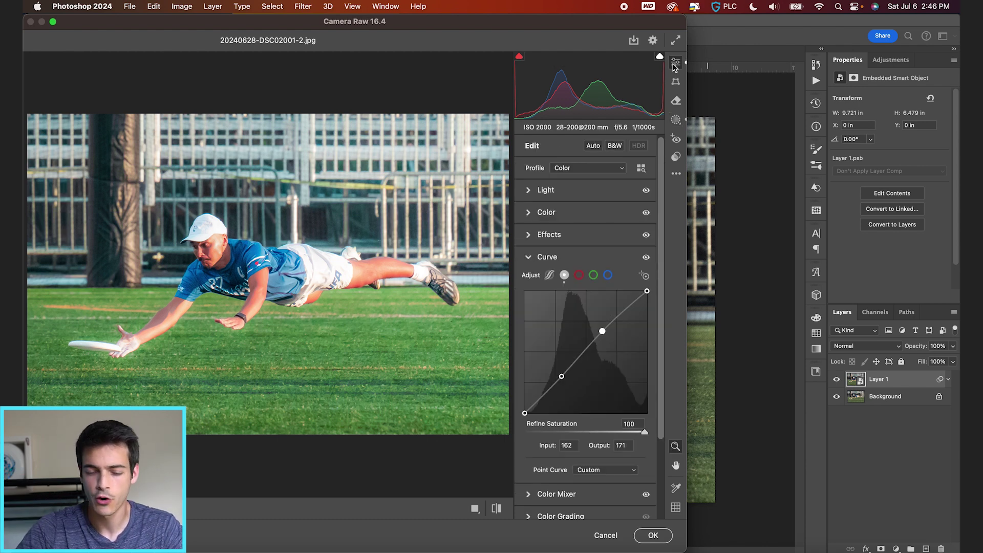
click(530, 214)
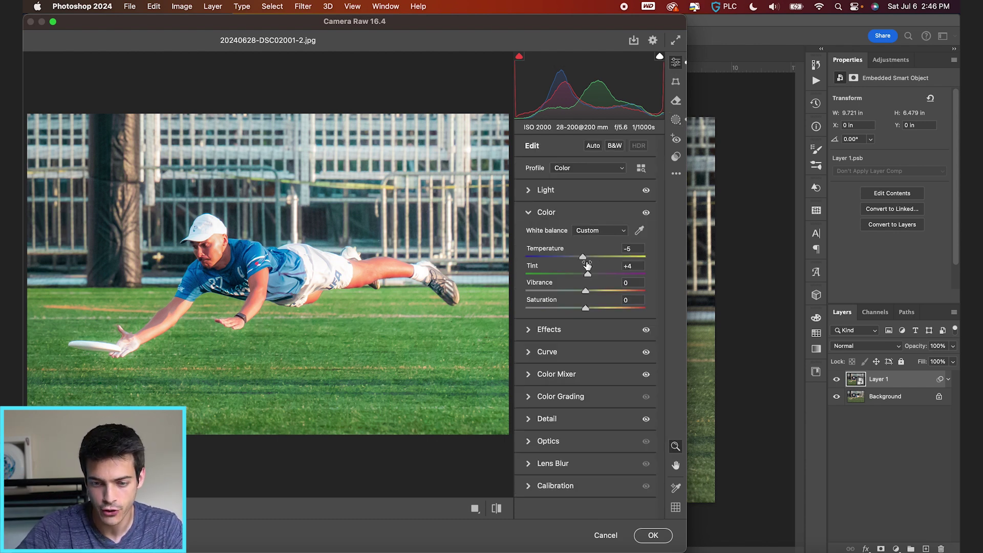
mouse_move(582, 259)
mouse_down()
mouse_move(574, 258)
mouse_move(603, 256)
mouse_move(582, 259)
mouse_up()
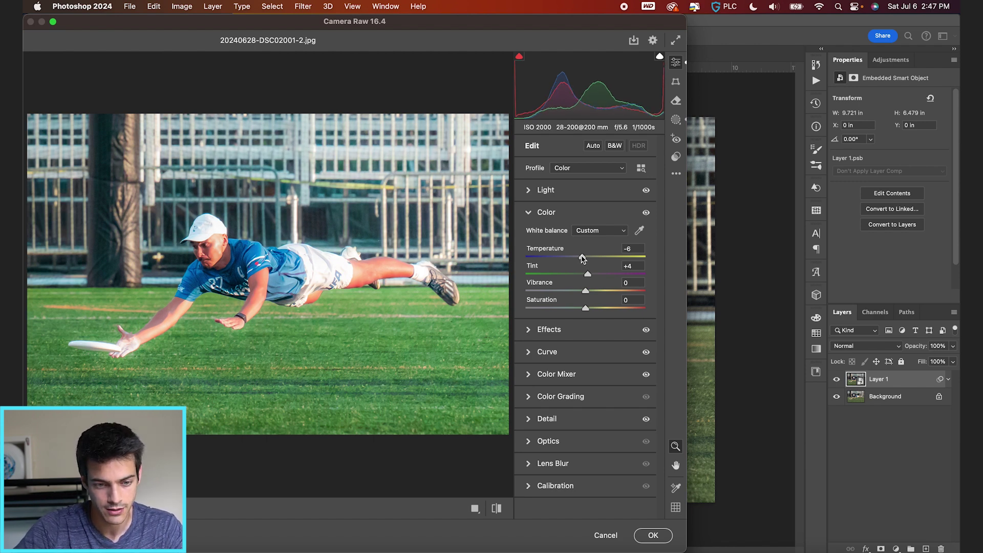
drag(583, 259, 584, 259)
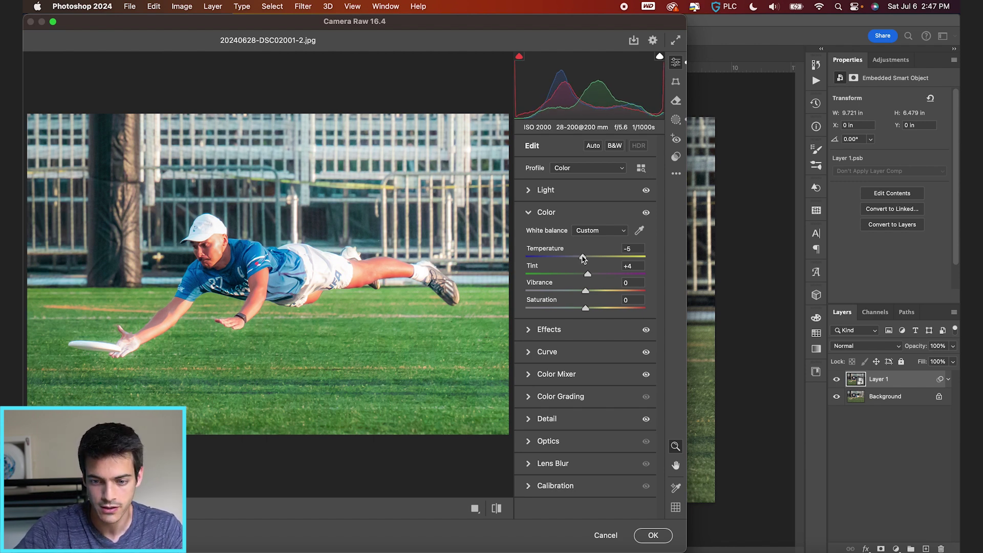
click(653, 542)
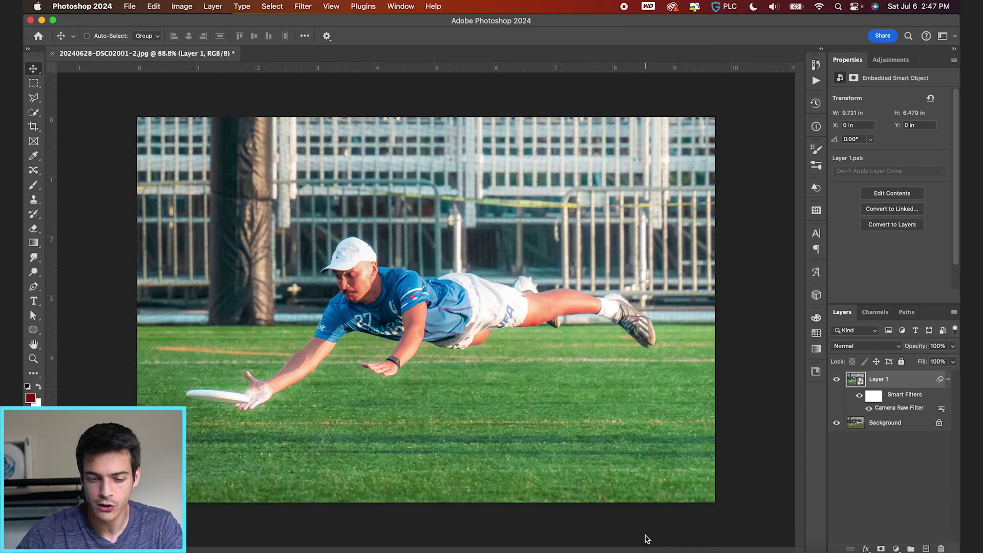
Step: Hide and show Layer 1 twice to compare the edited frisbee photo with the original
click(837, 380)
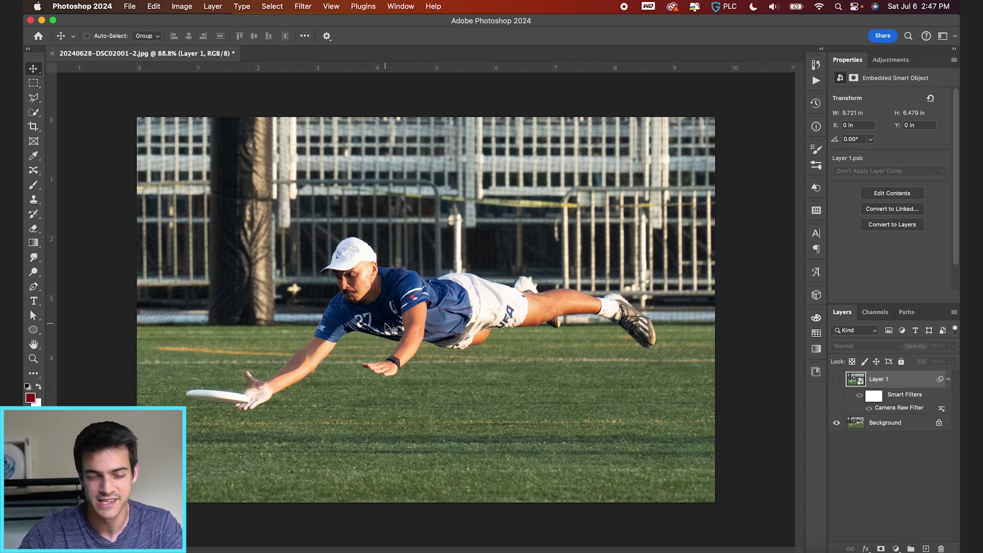
click(836, 381)
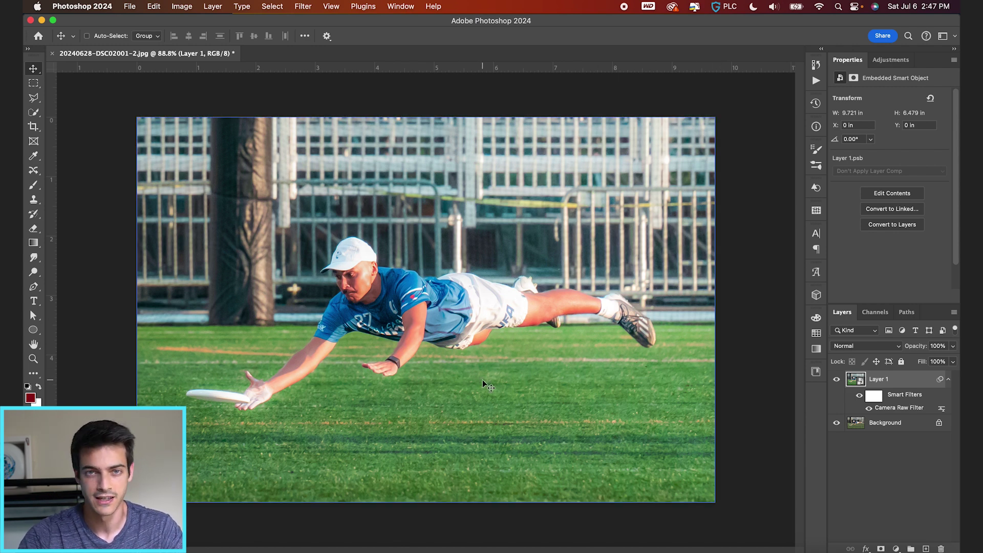
click(837, 380)
click(838, 380)
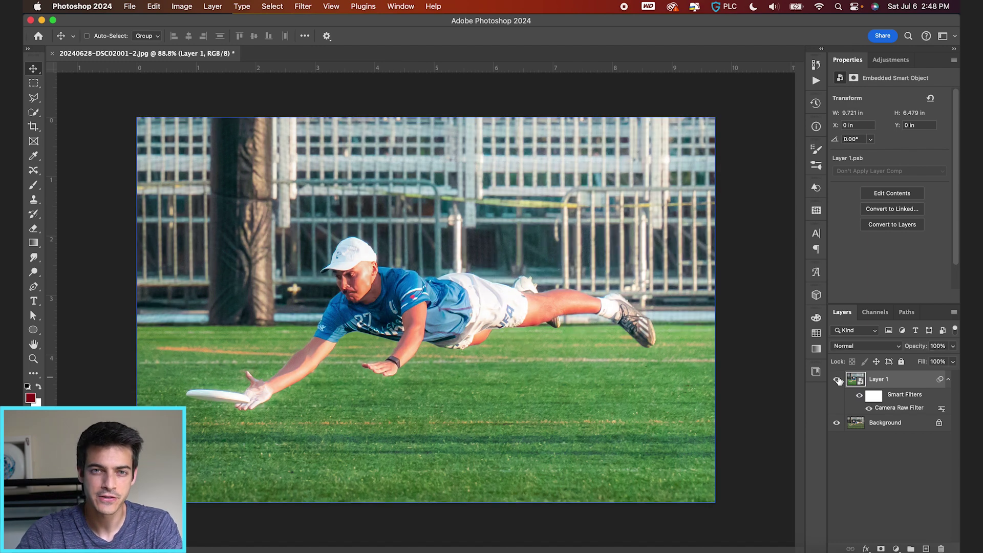